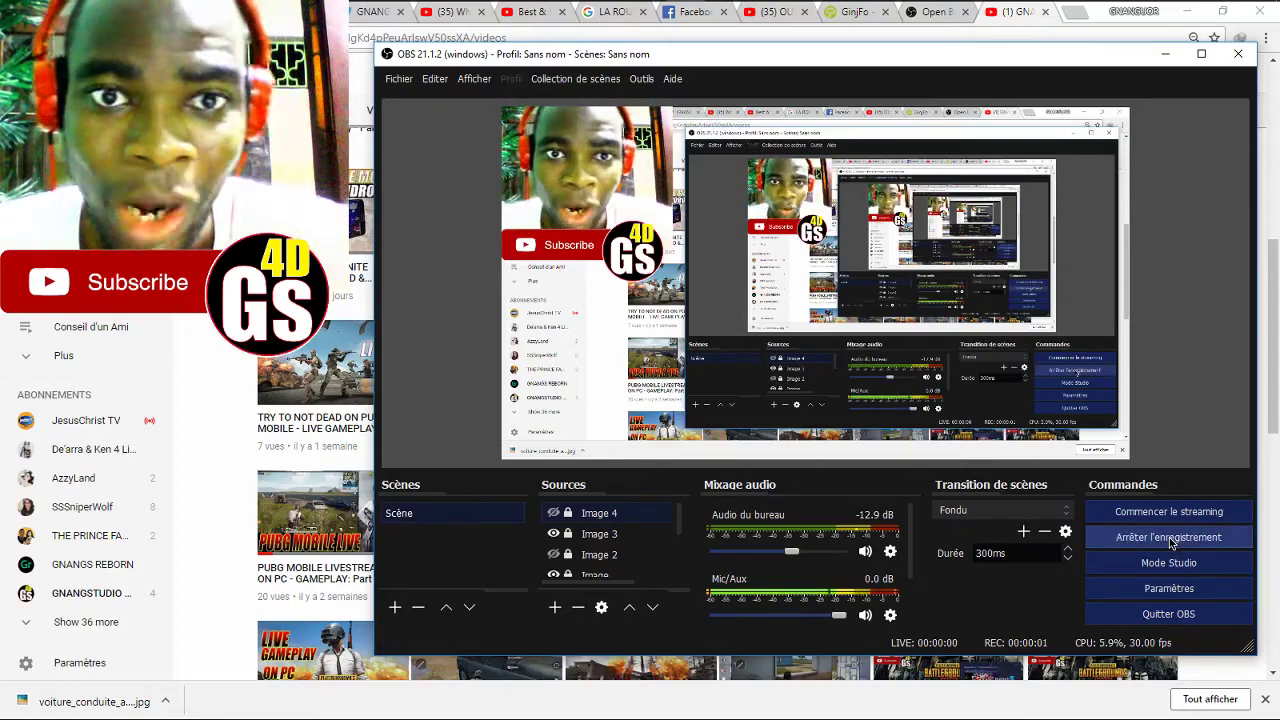
Bring Chrome forward and scroll to the top of the GNANGSTUDIO 4D Videos page
left_click(190, 407)
scroll(190, 407, "up", 2)
scroll(190, 408, "up", 3)
scroll(190, 410, "up", 1)
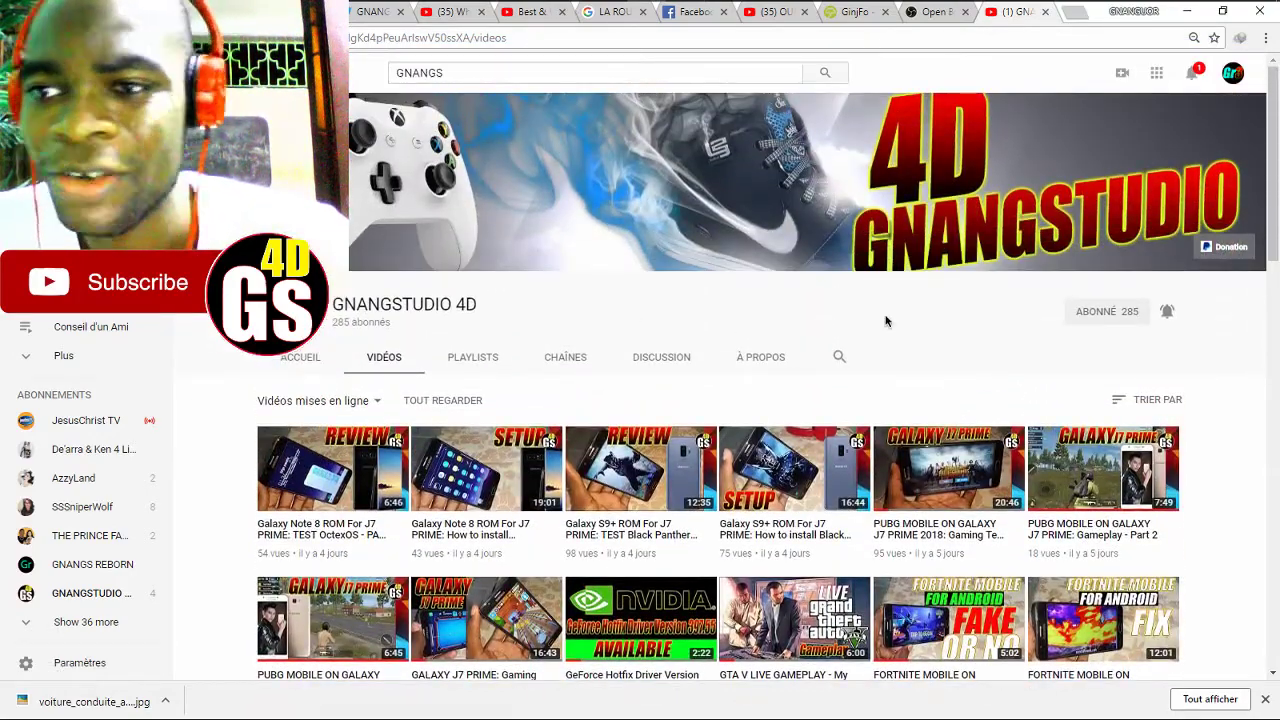
left_click(1169, 313)
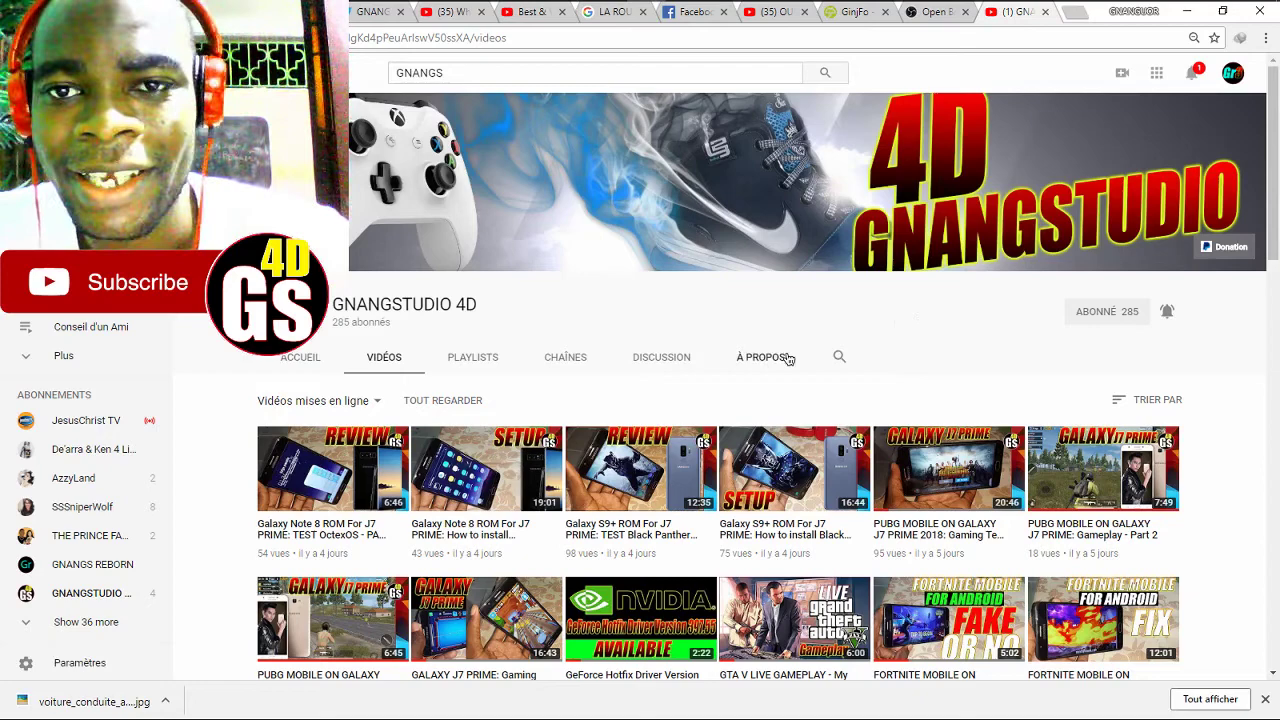
Switch to the OBS Studio website and scroll down through its Features section
left_click(933, 14)
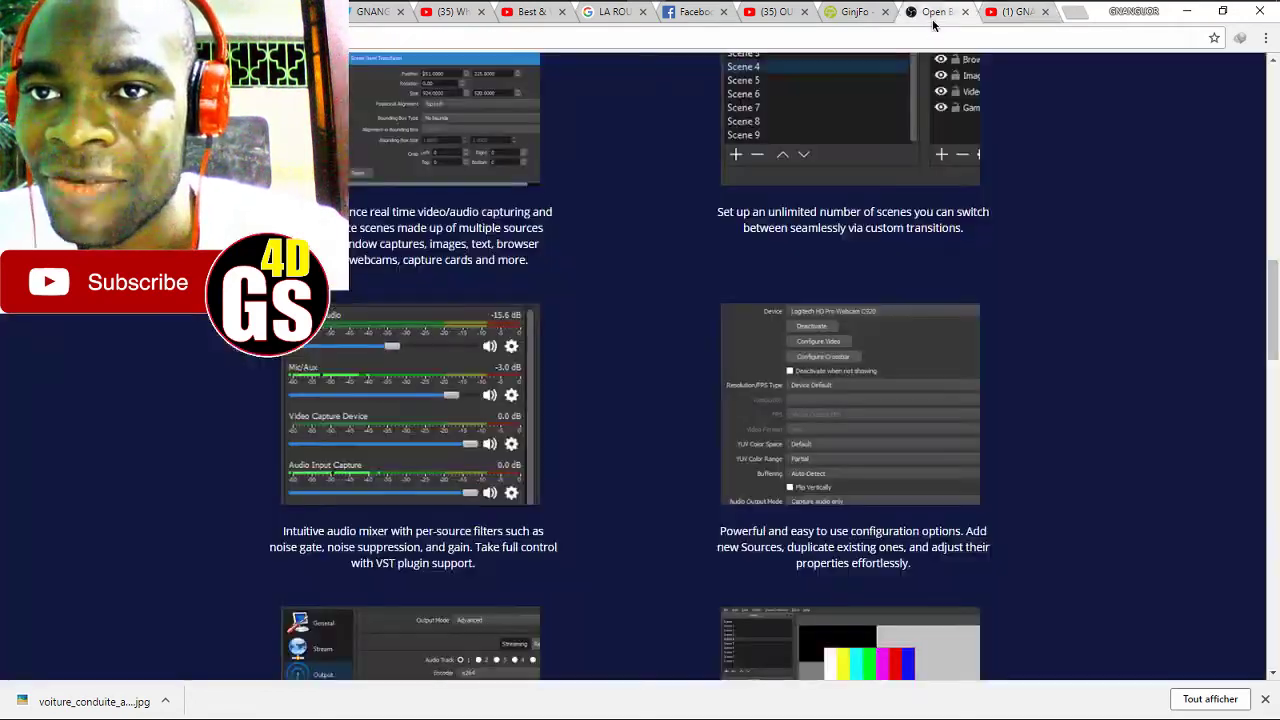
scroll(782, 203, "up", 1)
scroll(783, 205, "down", 2)
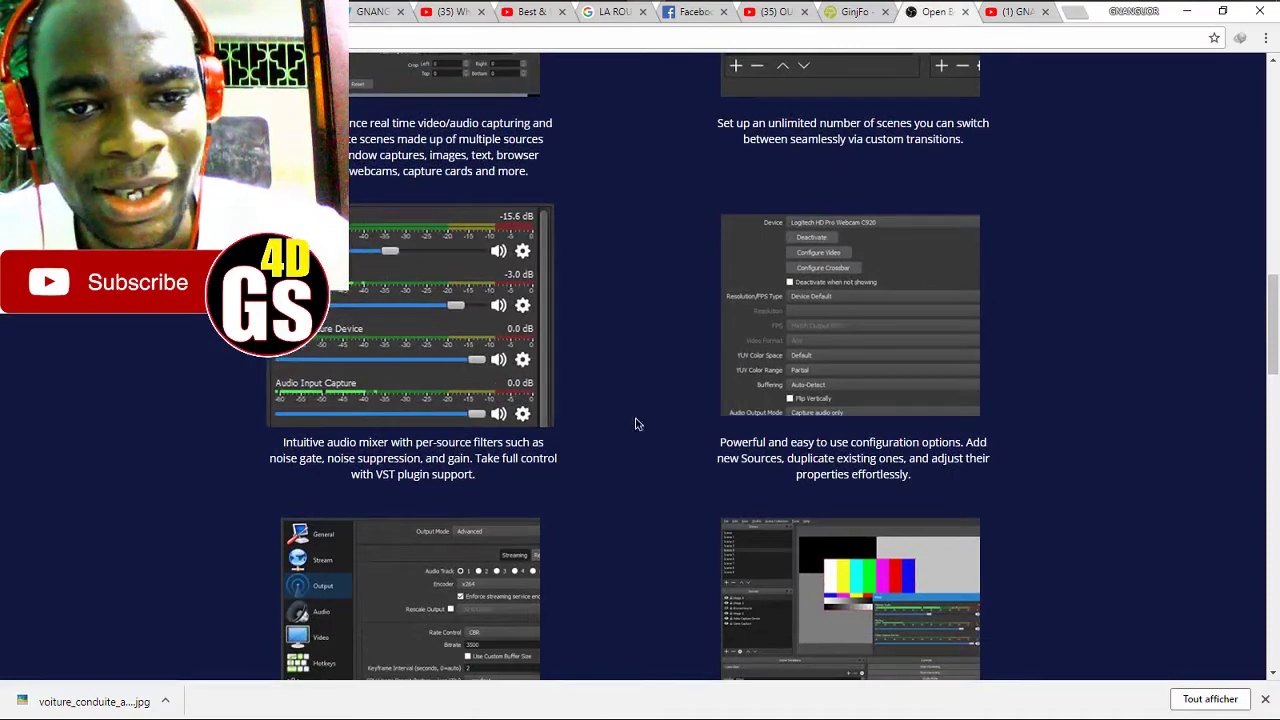
scroll(636, 424, "down", 3)
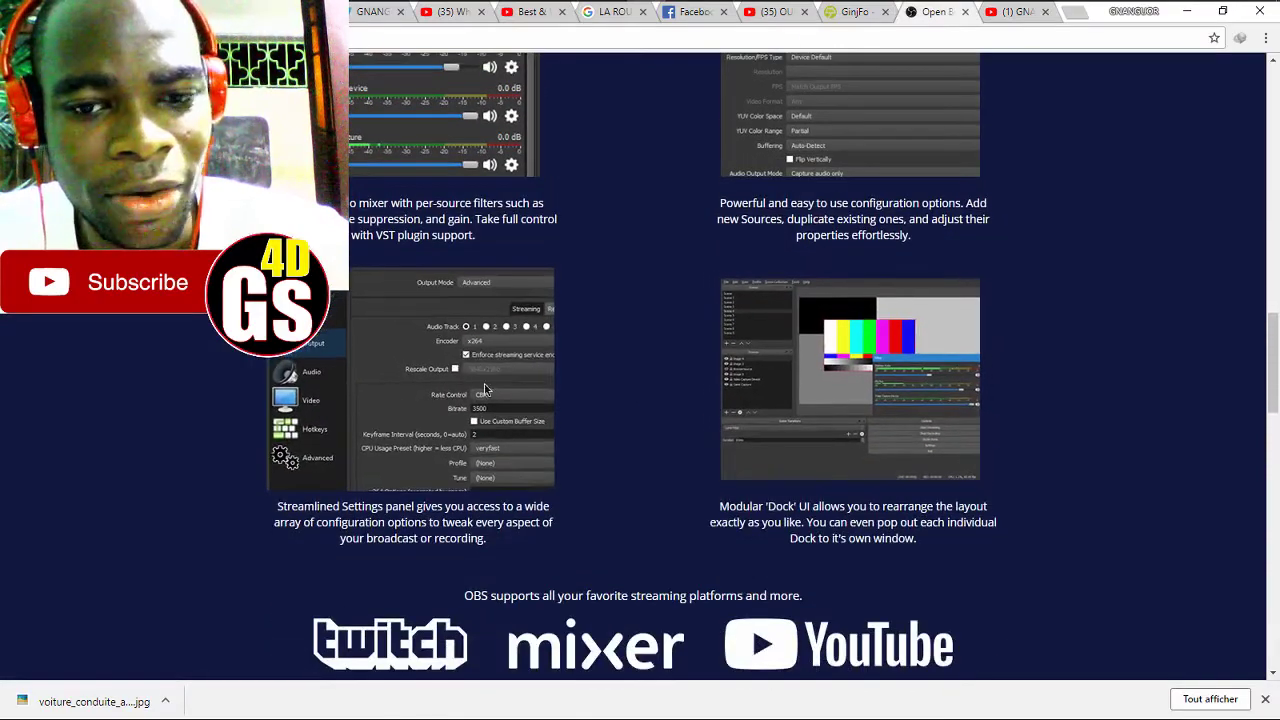
scroll(971, 354, "down", 2)
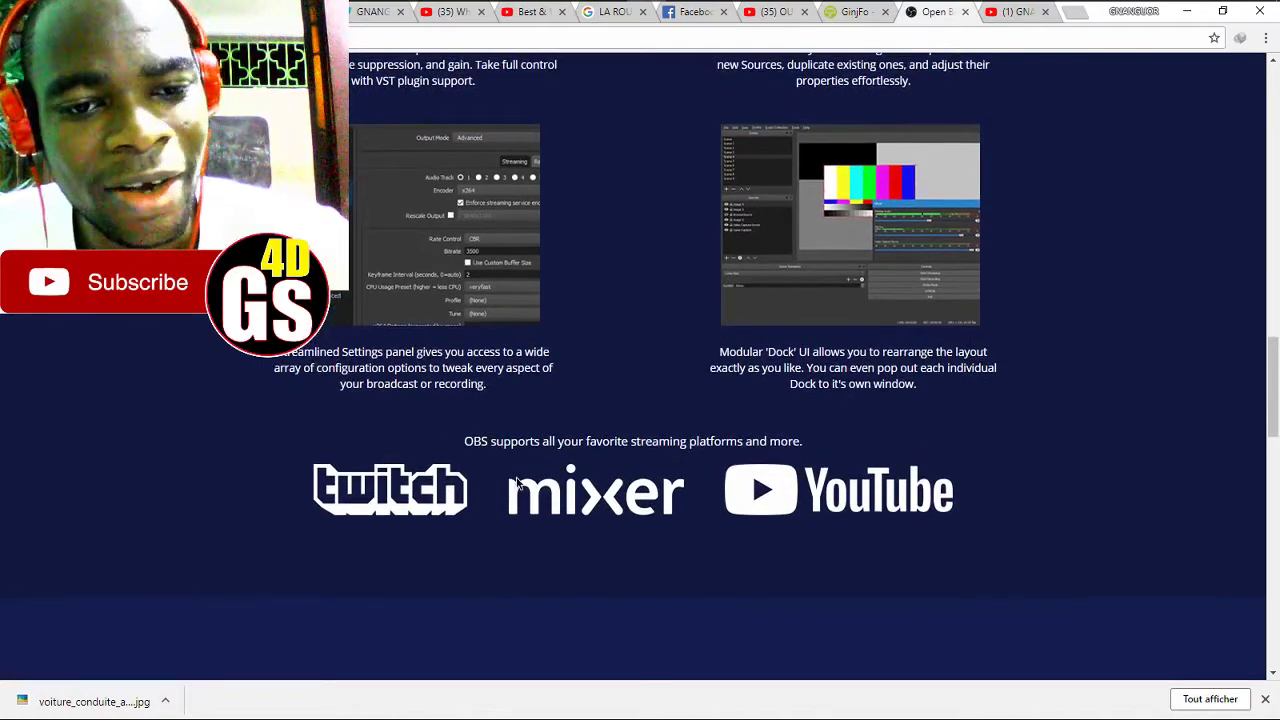
Scroll back up to the OBS Studio header with the 21.1.2 download options
scroll(985, 409, "up", 1)
scroll(985, 410, "up", 2)
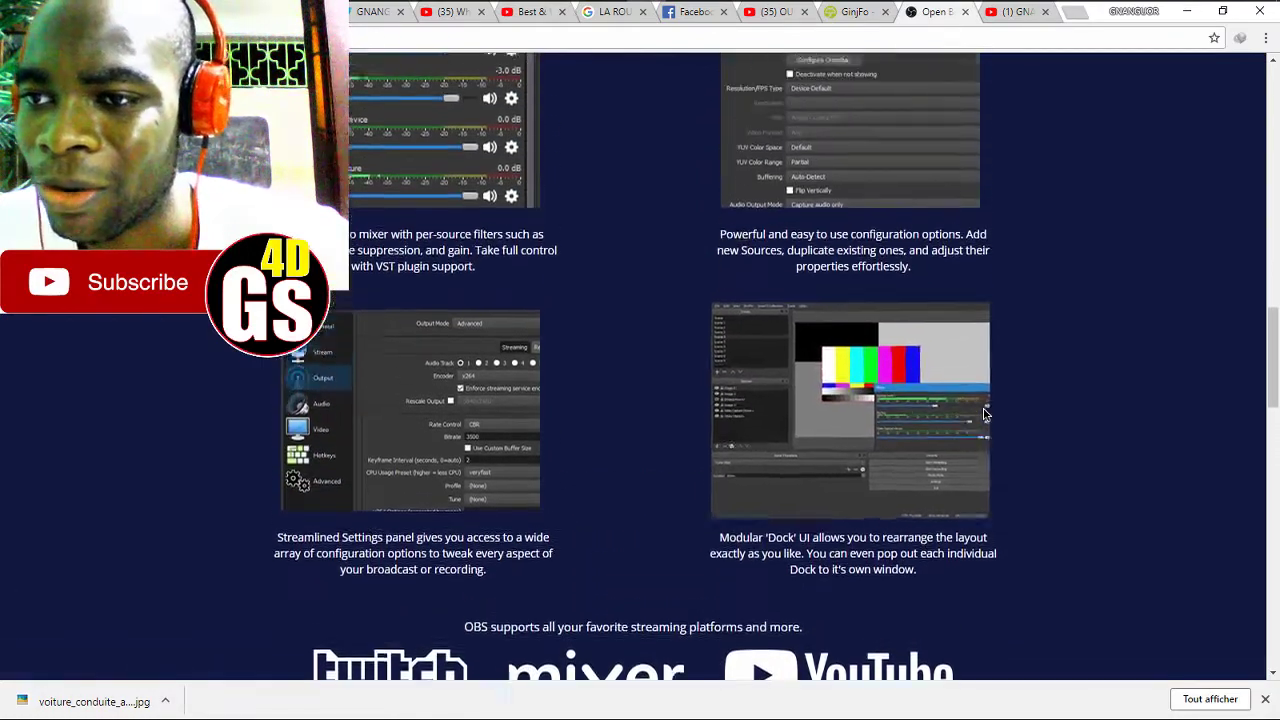
scroll(985, 412, "up", 3)
scroll(985, 416, "up", 3)
scroll(985, 414, "up", 2)
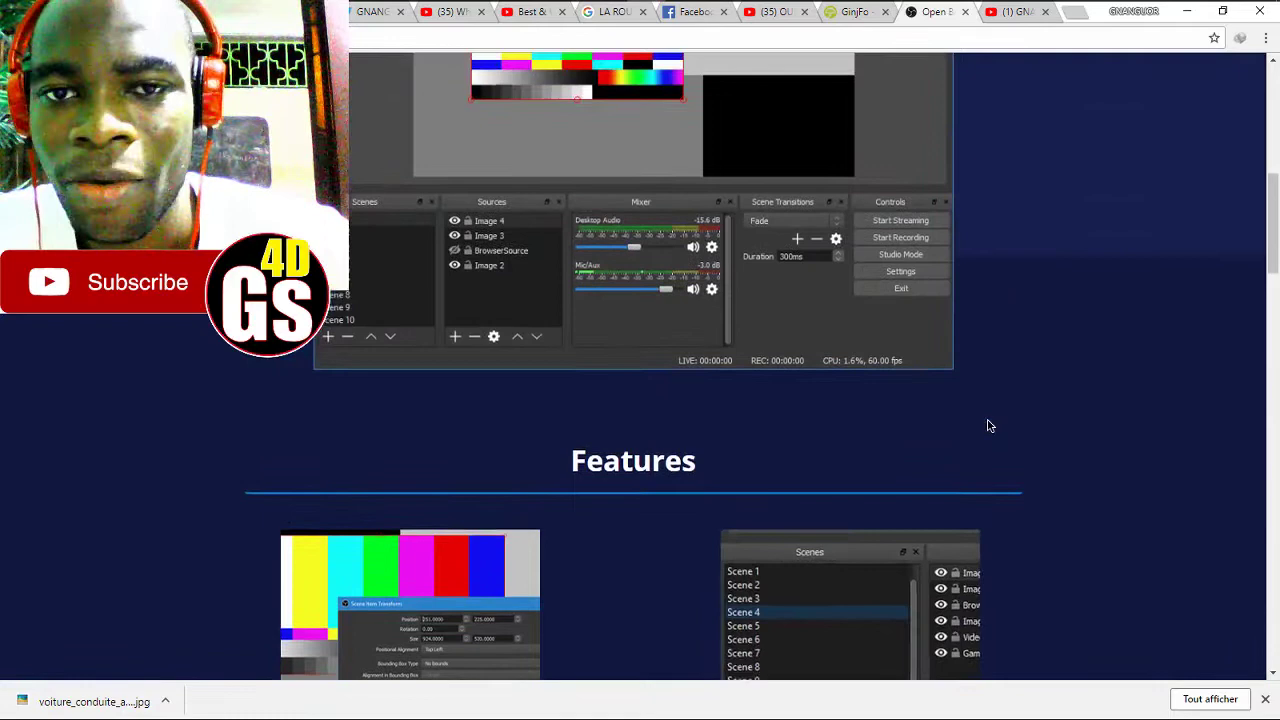
scroll(988, 423, "up", 1)
scroll(1045, 388, "down", 2)
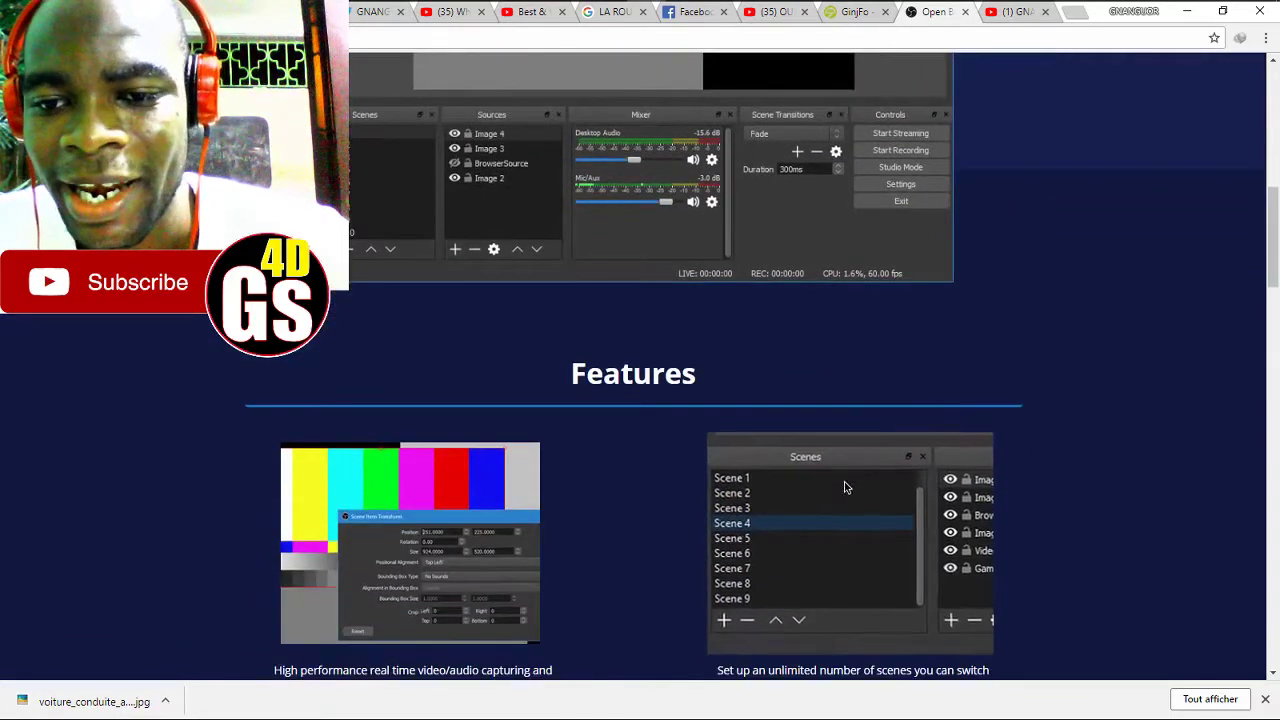
scroll(1000, 250, "up", 2)
scroll(1000, 249, "up", 4)
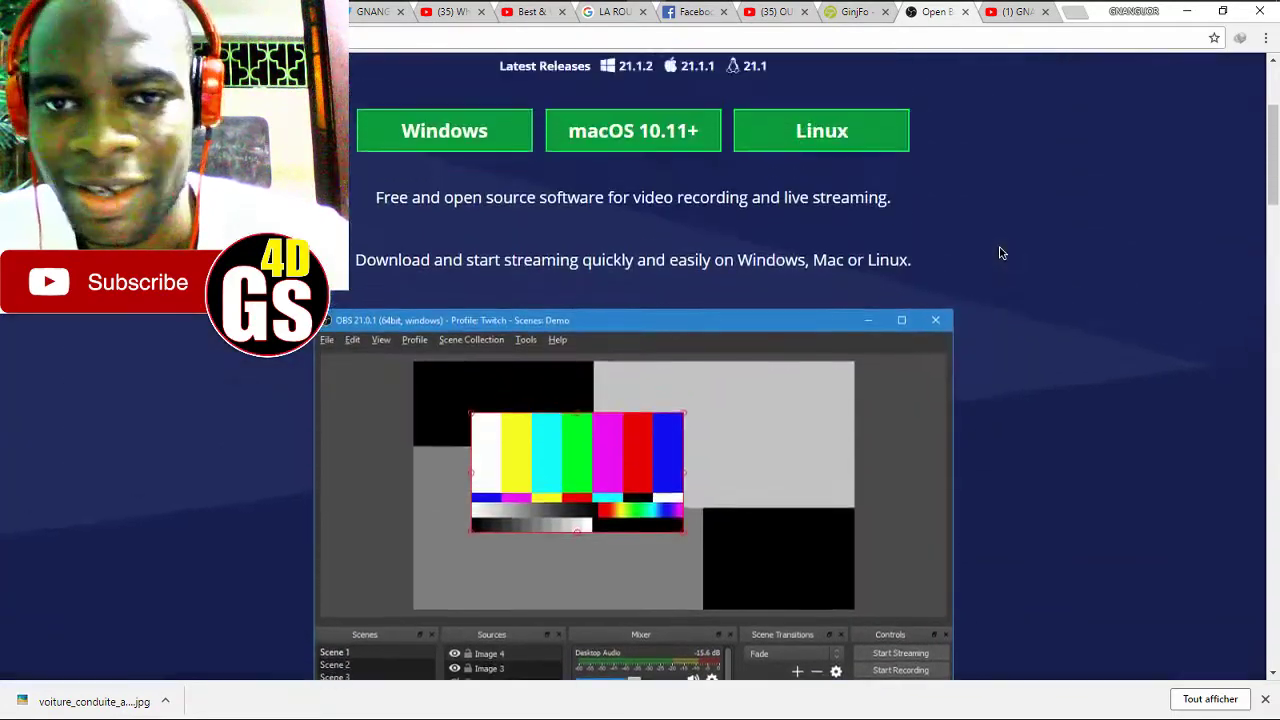
scroll(1000, 250, "up", 2)
scroll(1000, 250, "up", 1)
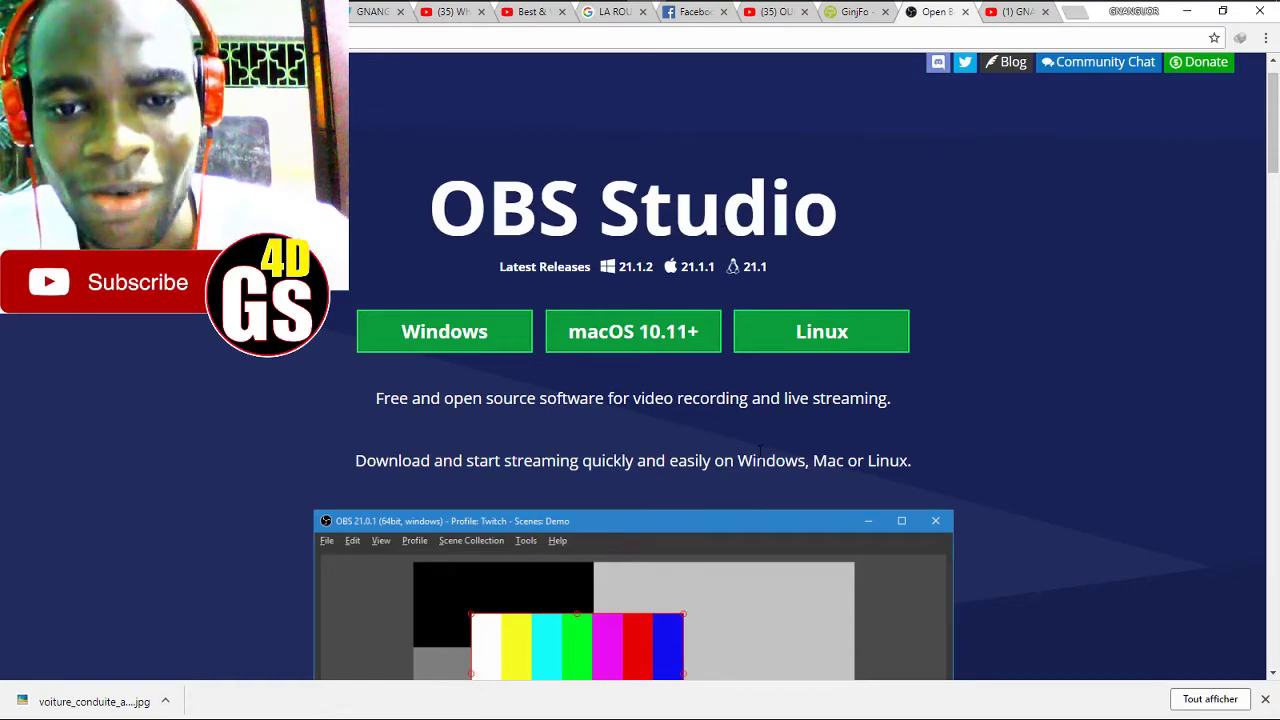
scroll(762, 449, "up", 1)
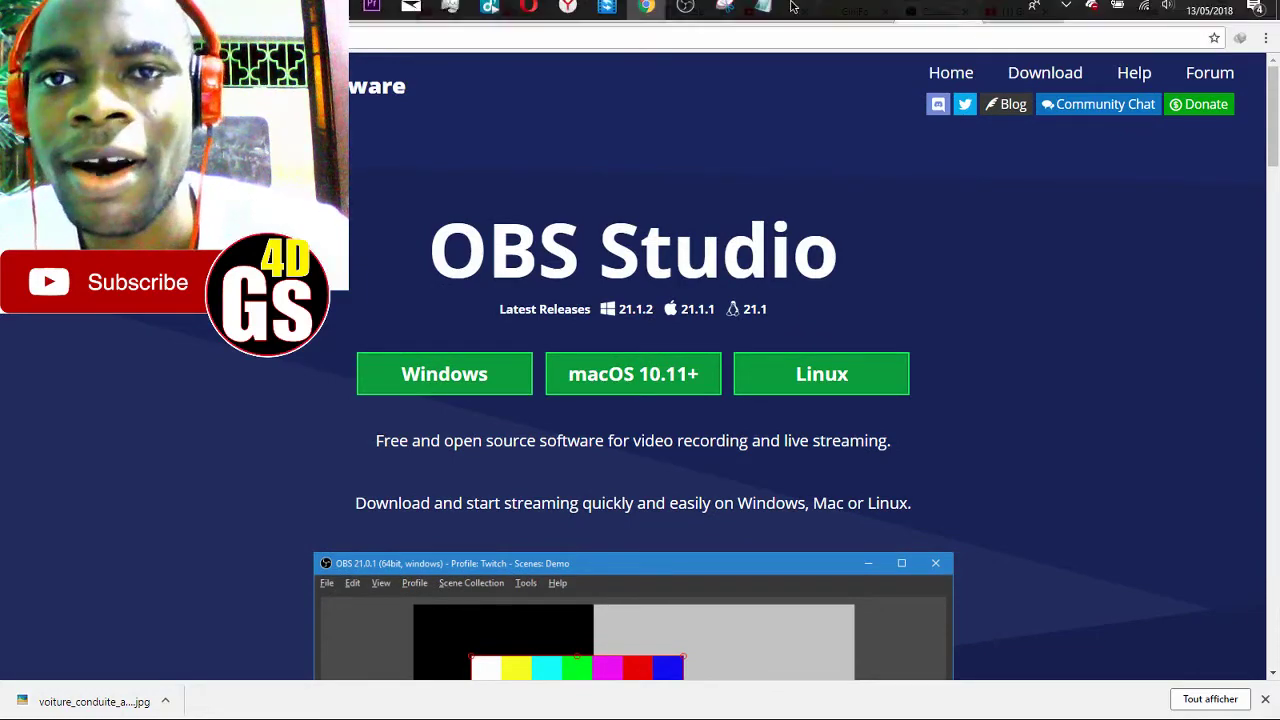
Bring the OBS window forward and reposition it over the browser, briefly checking the Aide menu
left_click(686, 15)
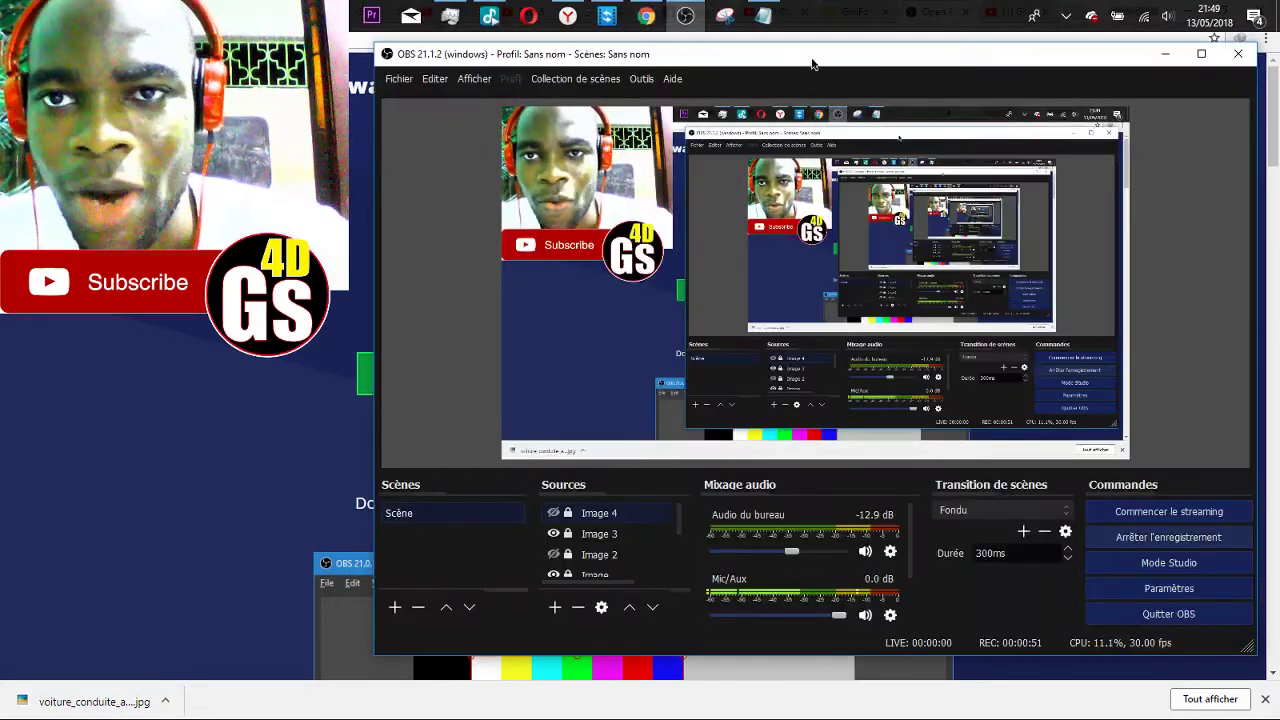
left_click_drag(824, 48, 624, 52)
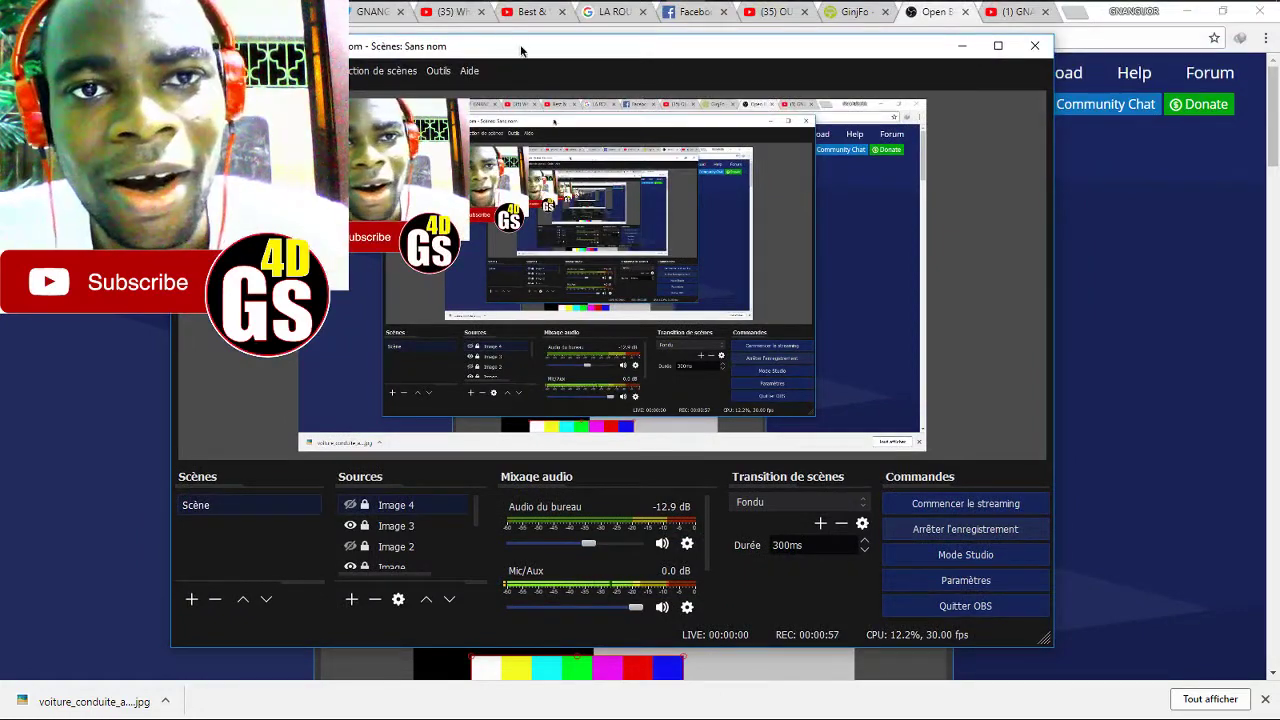
left_click_drag(520, 51, 571, 48)
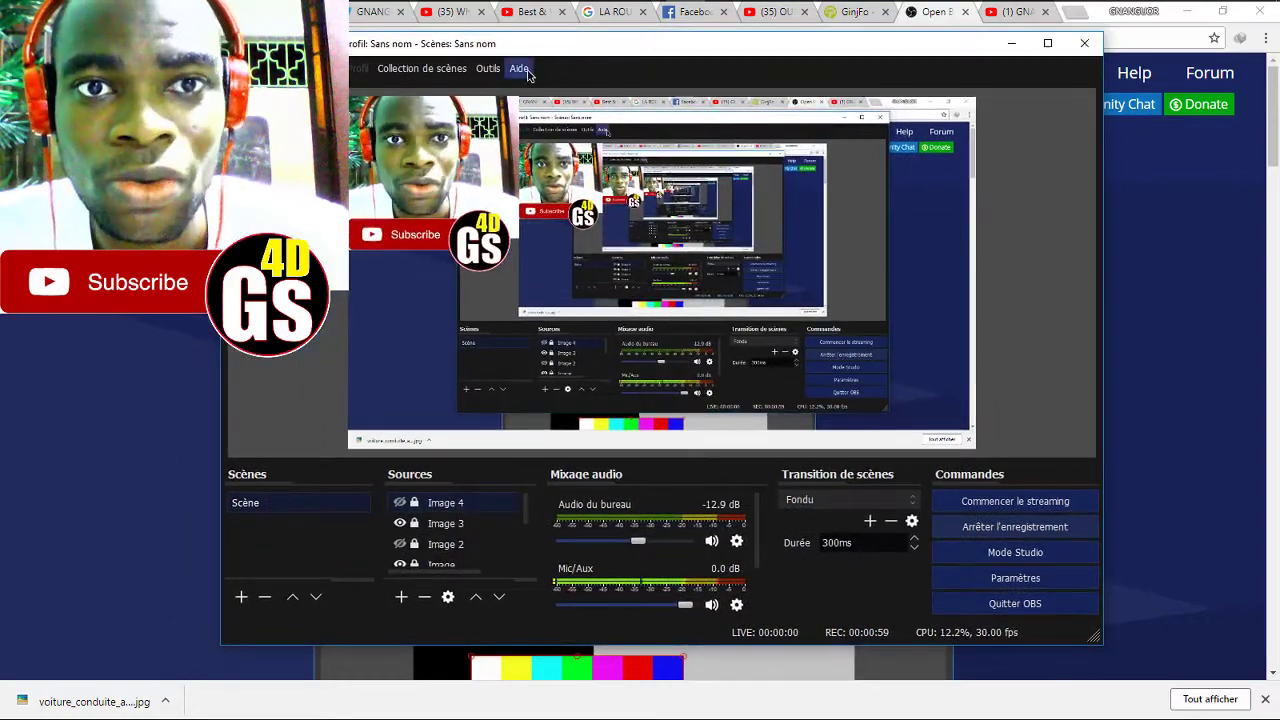
left_click(520, 68)
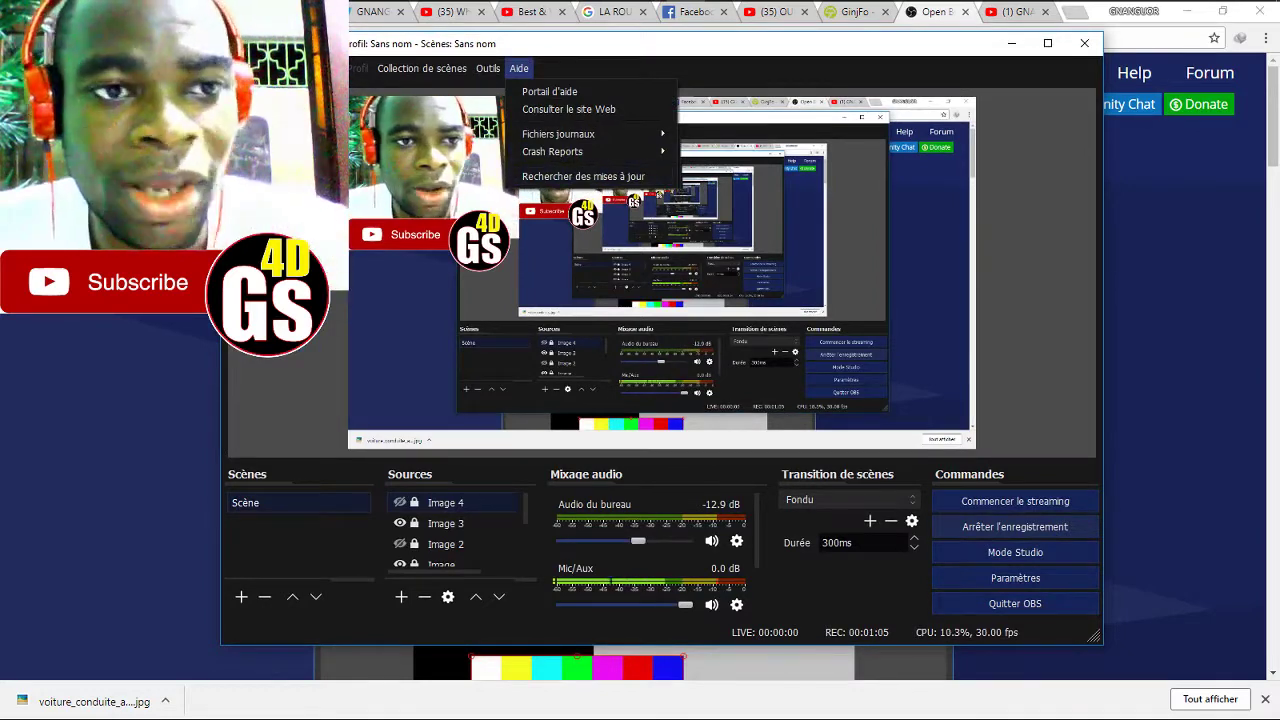
left_click(560, 180)
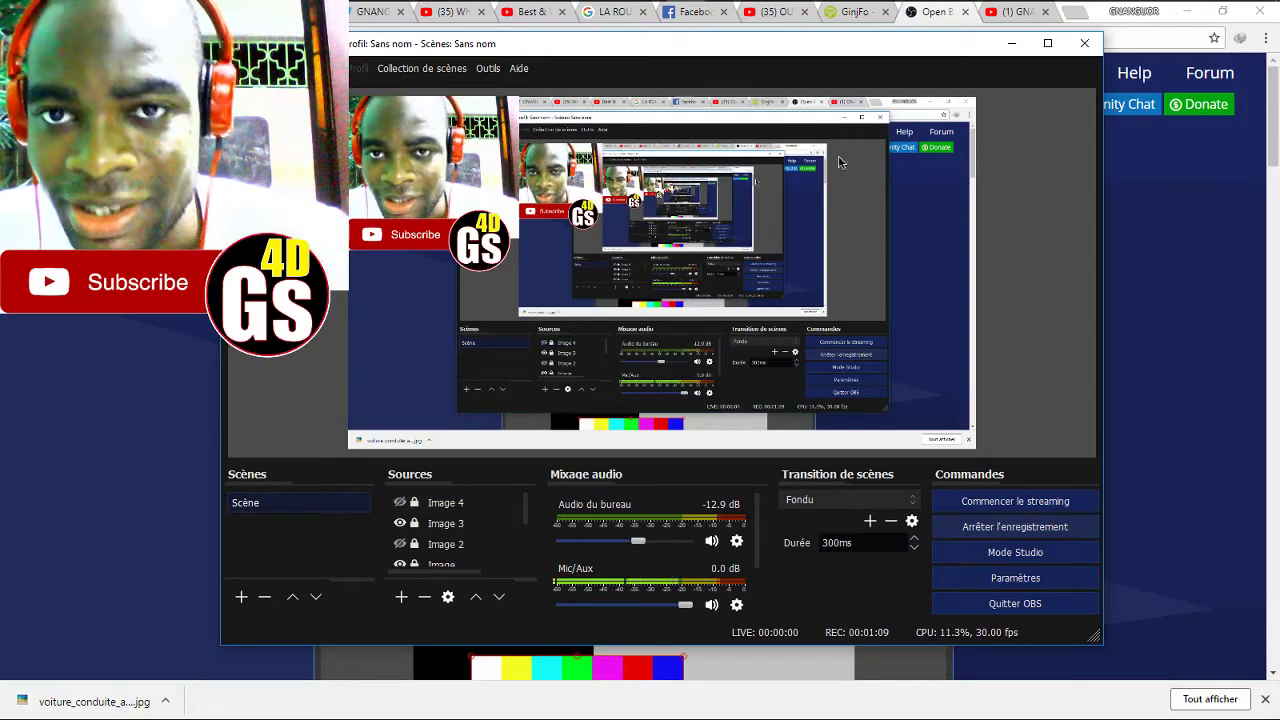
left_click_drag(798, 47, 848, 53)
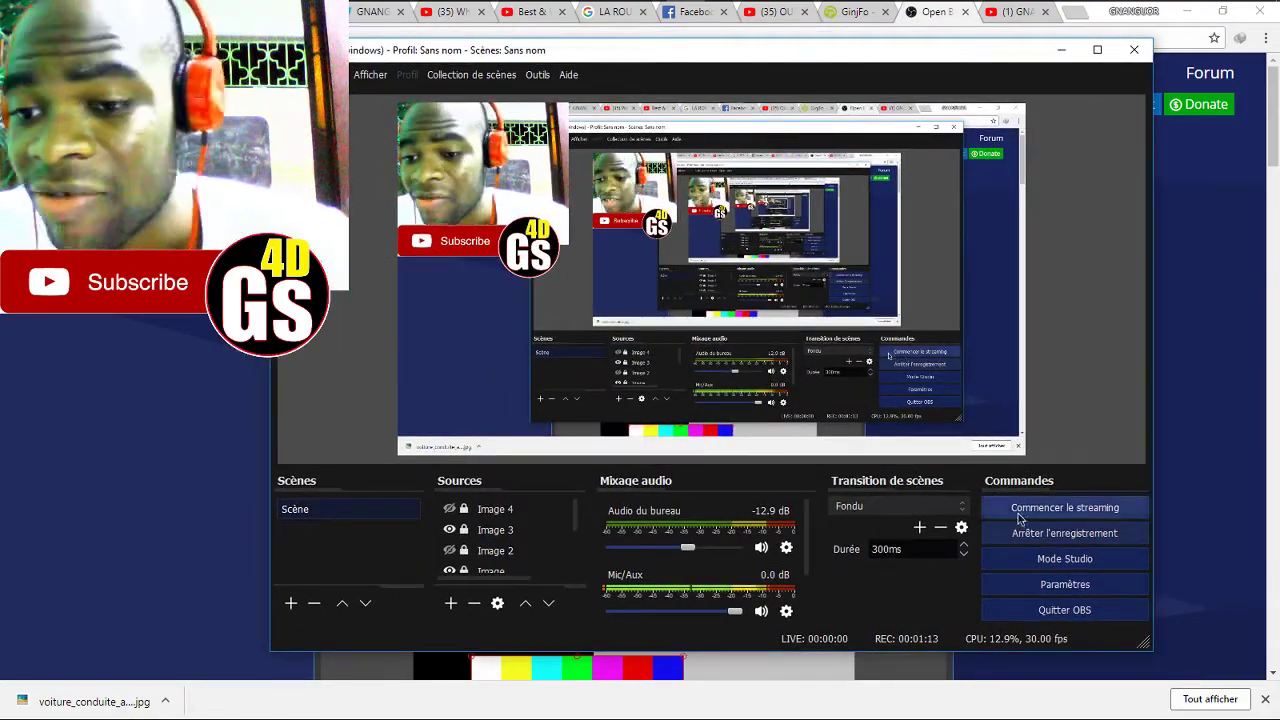
Open Paramètres and preview the Dark, Default and Rachni interface themes
left_click(1057, 586)
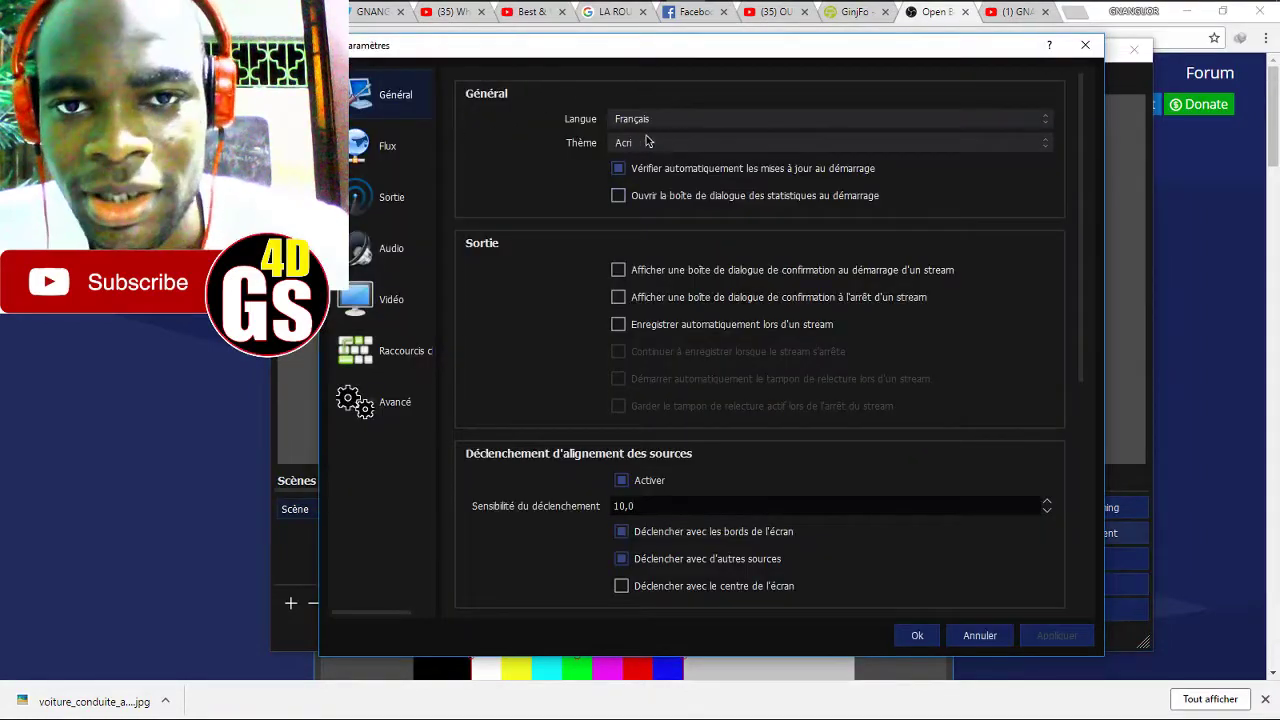
left_click(647, 142)
left_click(635, 174)
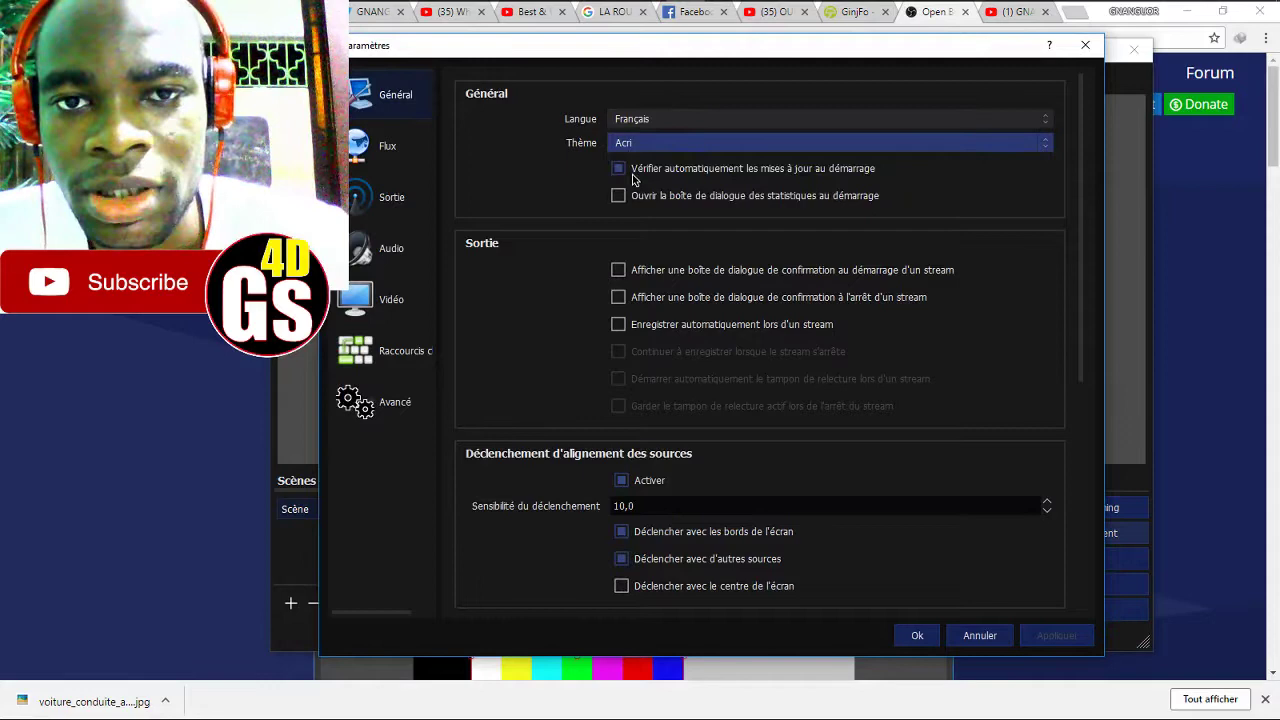
left_click(698, 116)
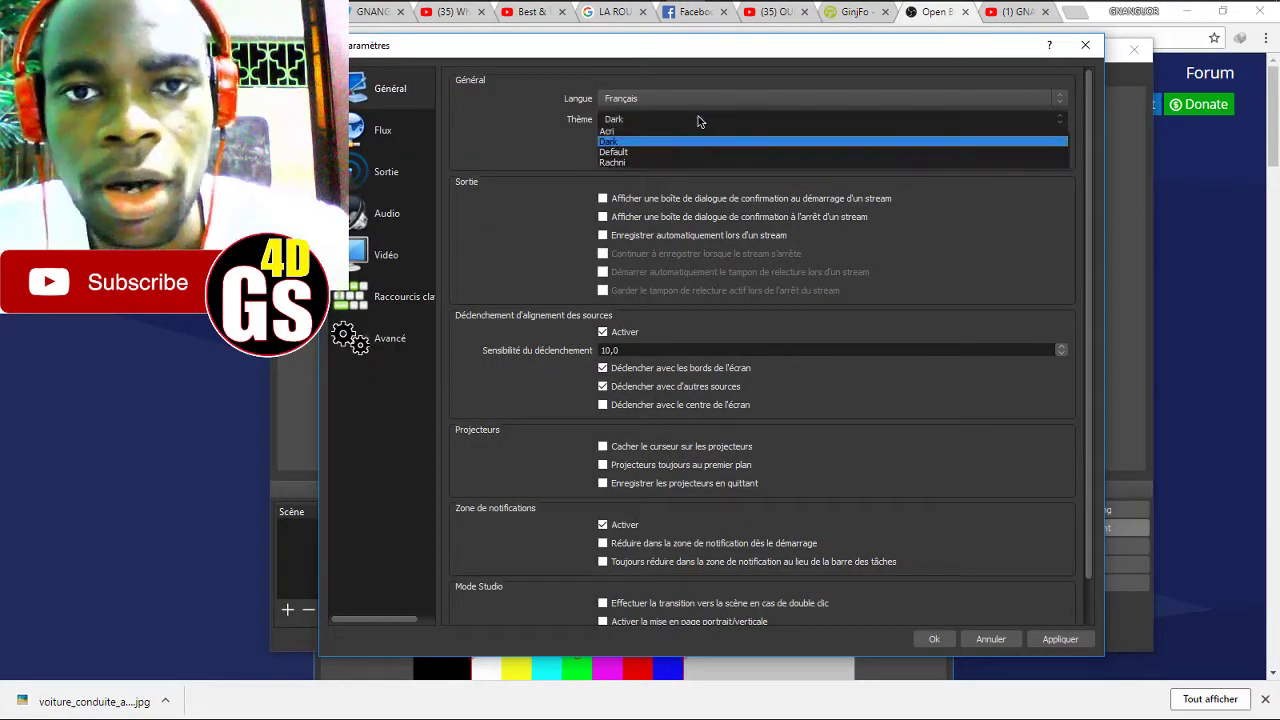
left_click(650, 150)
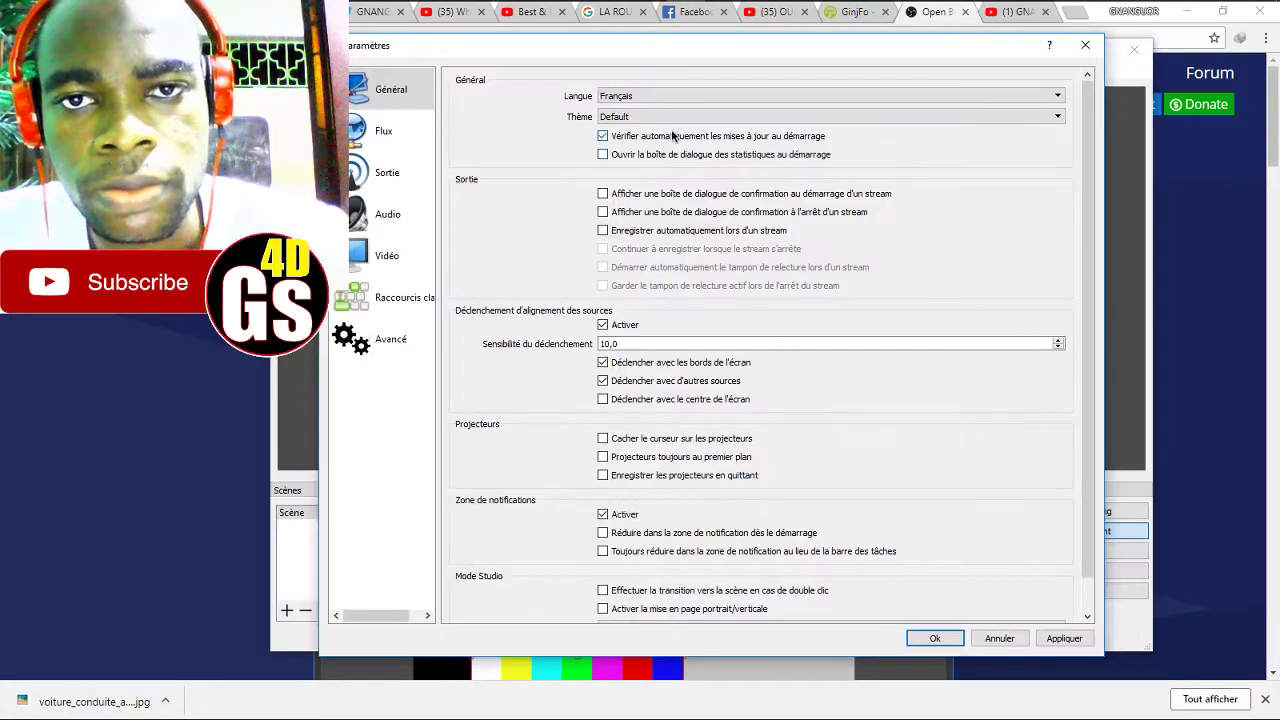
left_click(678, 115)
left_click(631, 161)
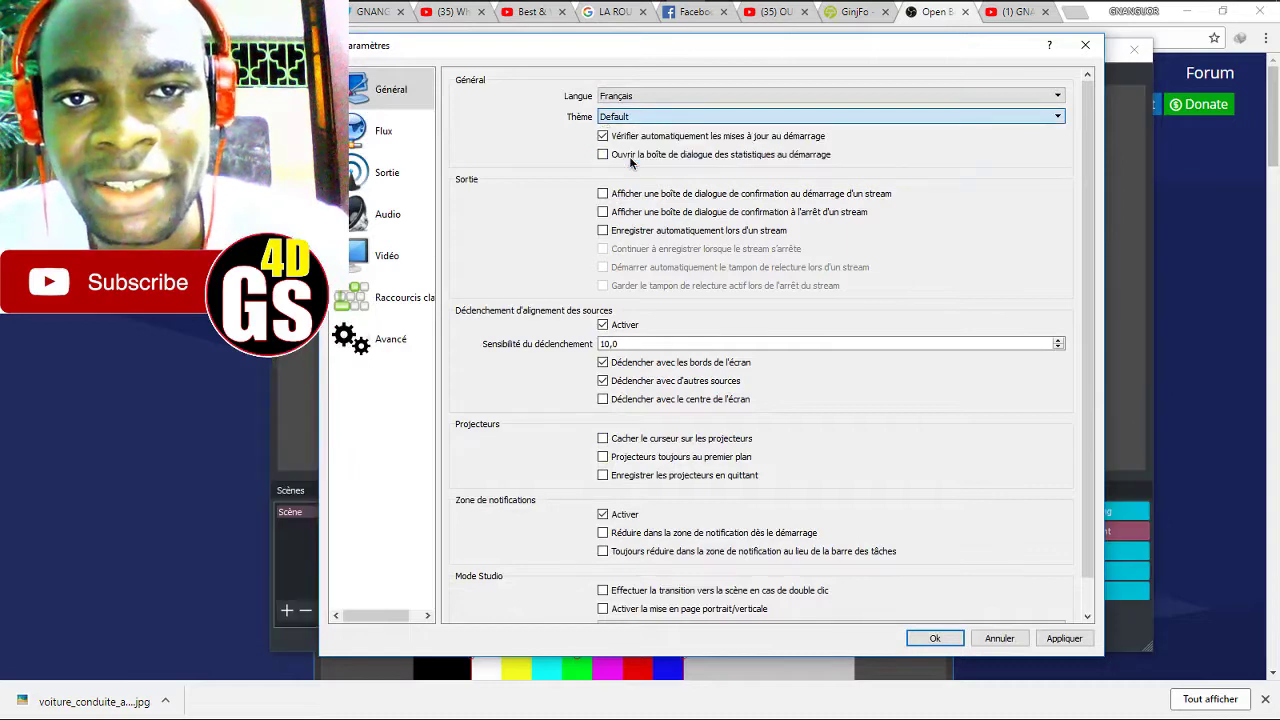
Check the language list, keeping Français, and set the theme back to Acri
left_click(650, 120)
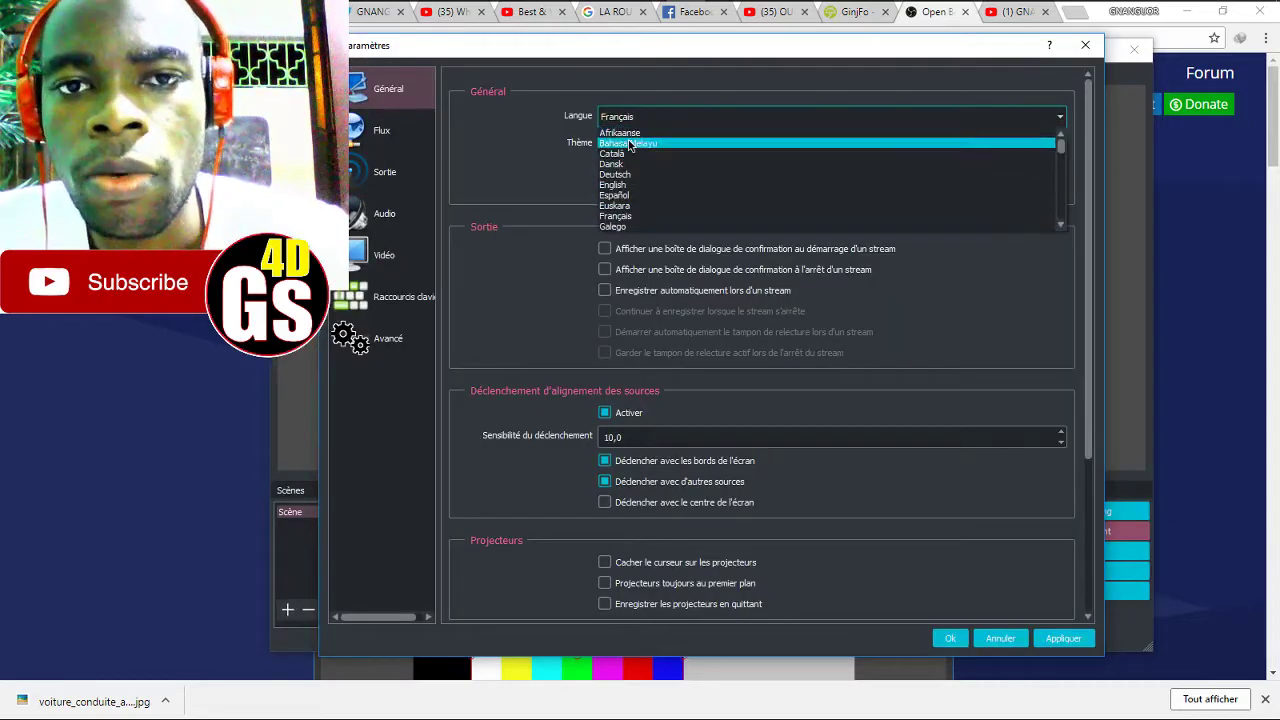
left_click(533, 149)
left_click(630, 146)
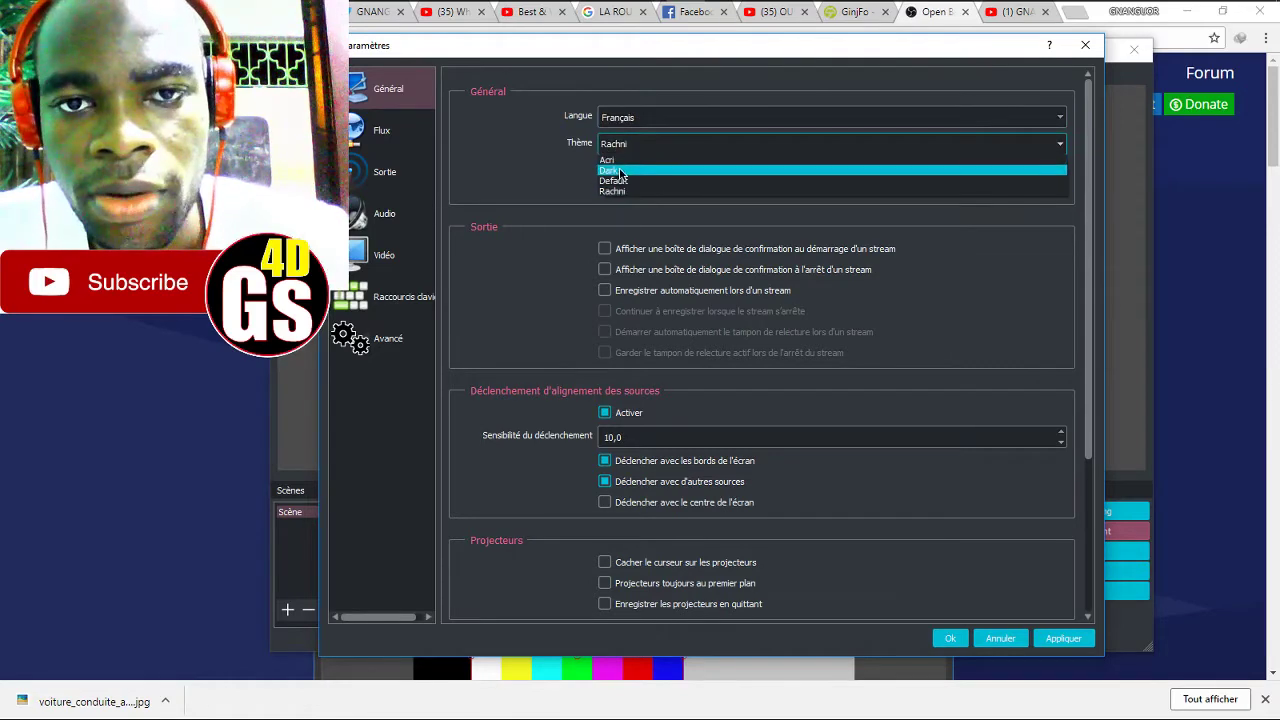
left_click(619, 166)
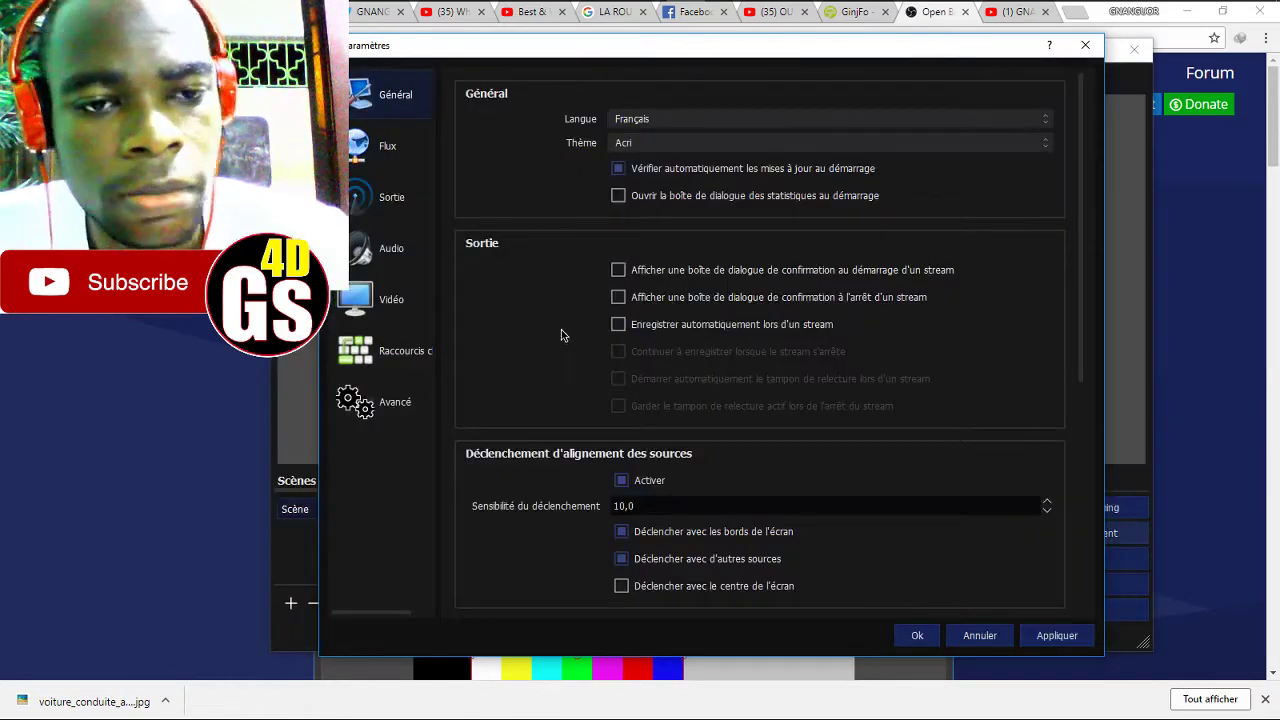
Review the stream settings, keeping the YouTube / YouTube Gaming service, and select the stream key
left_click(413, 147)
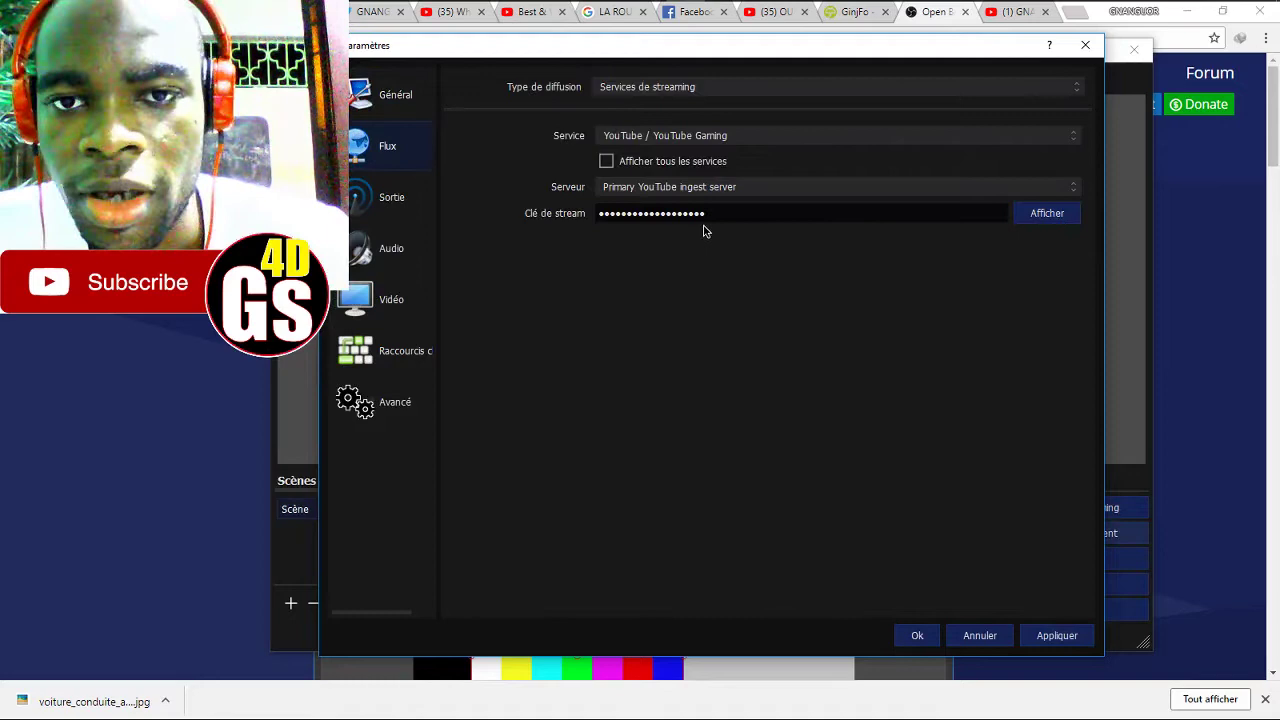
left_click(664, 90)
left_click(525, 138)
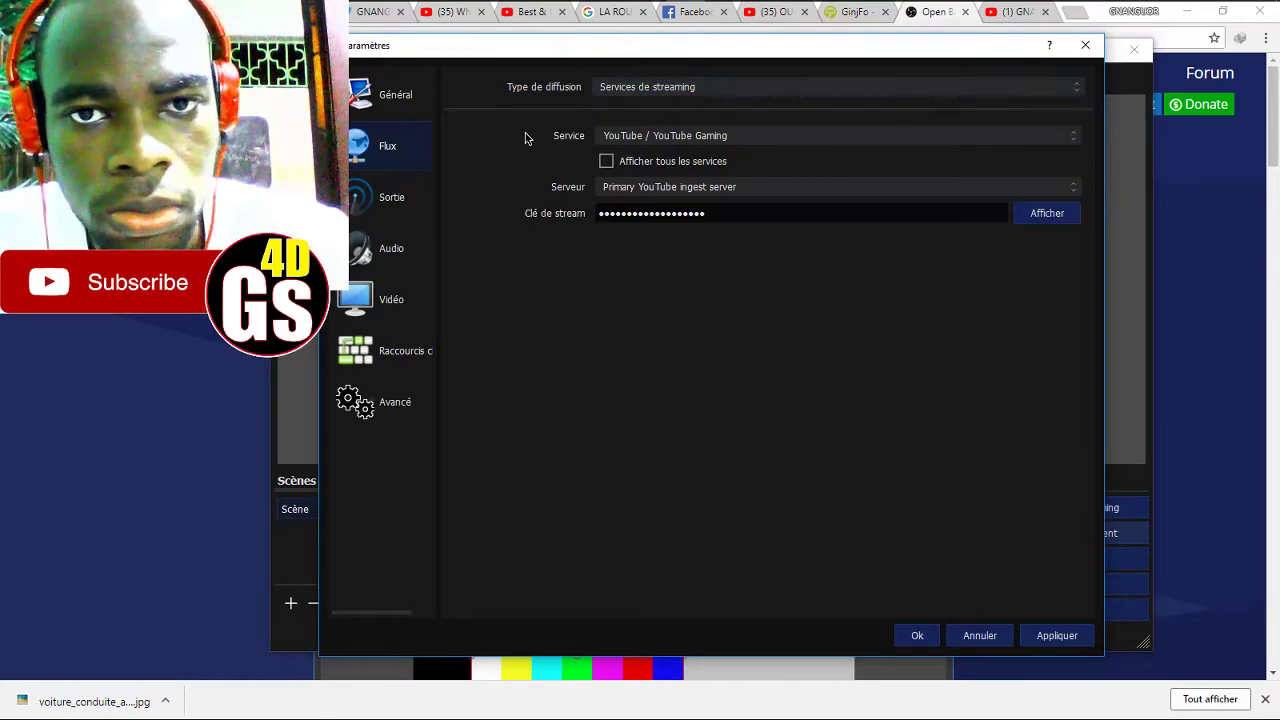
left_click(686, 136)
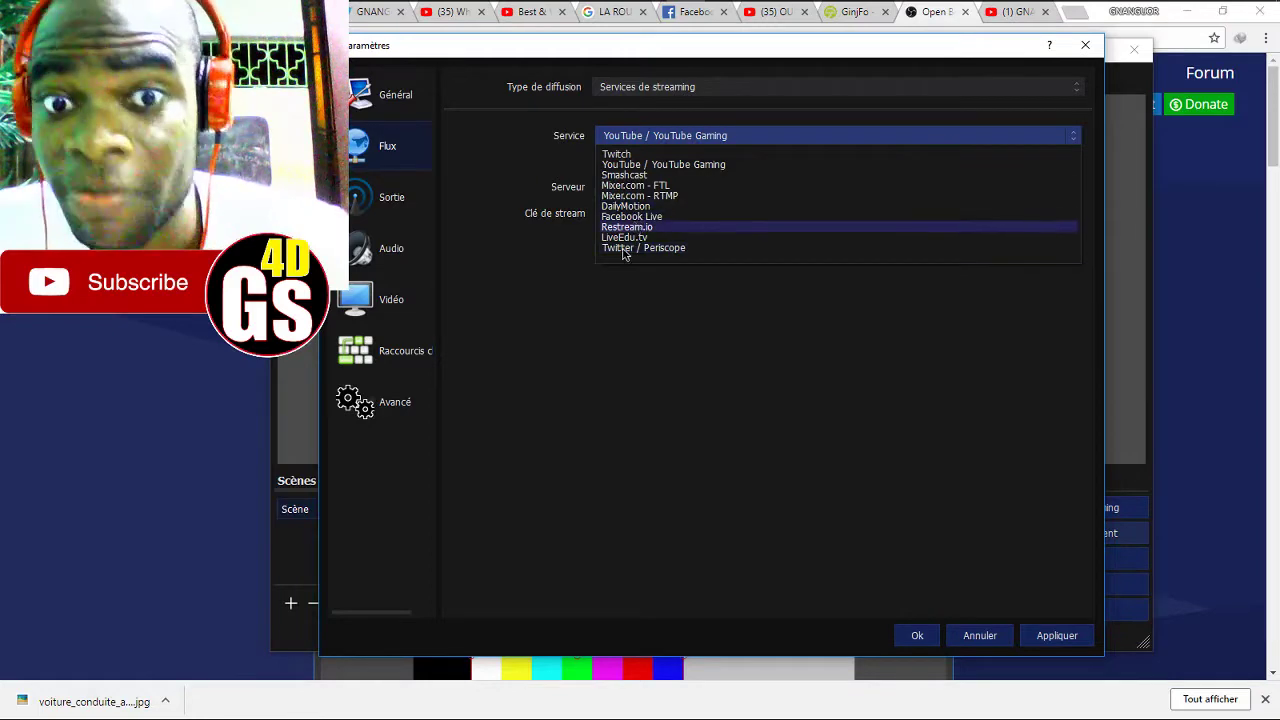
left_click(619, 315)
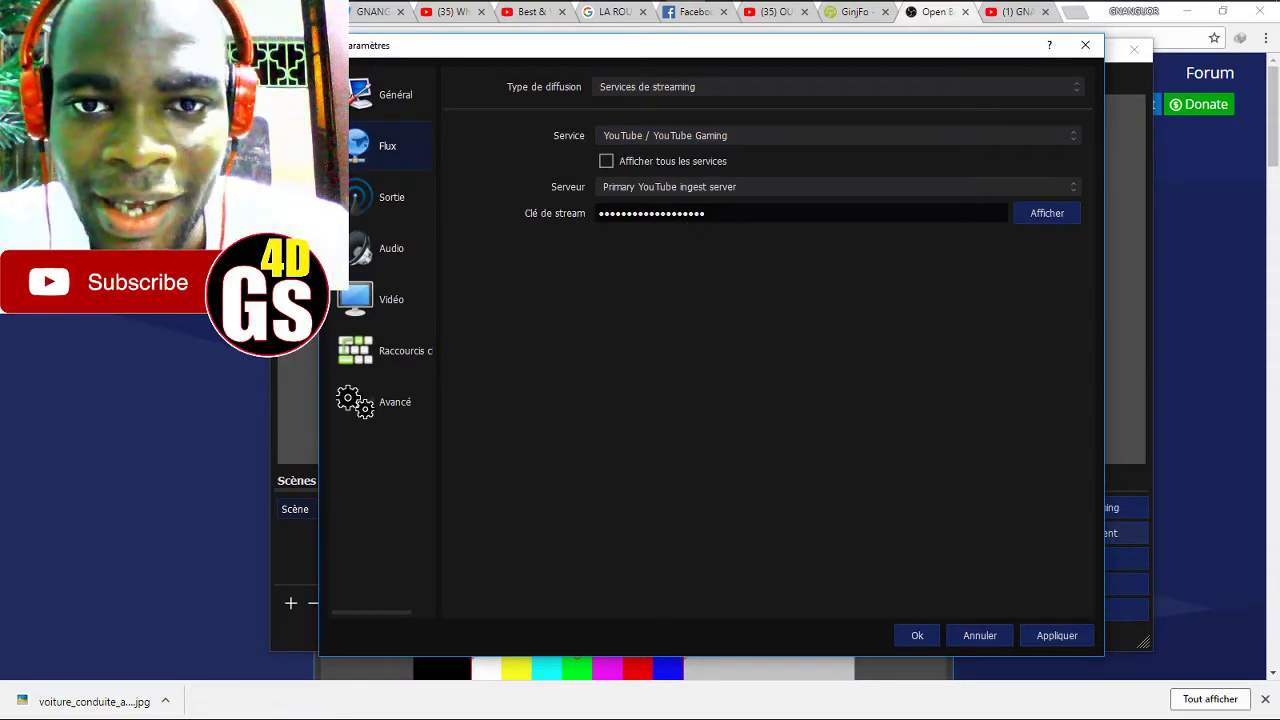
left_click_drag(706, 214, 587, 217)
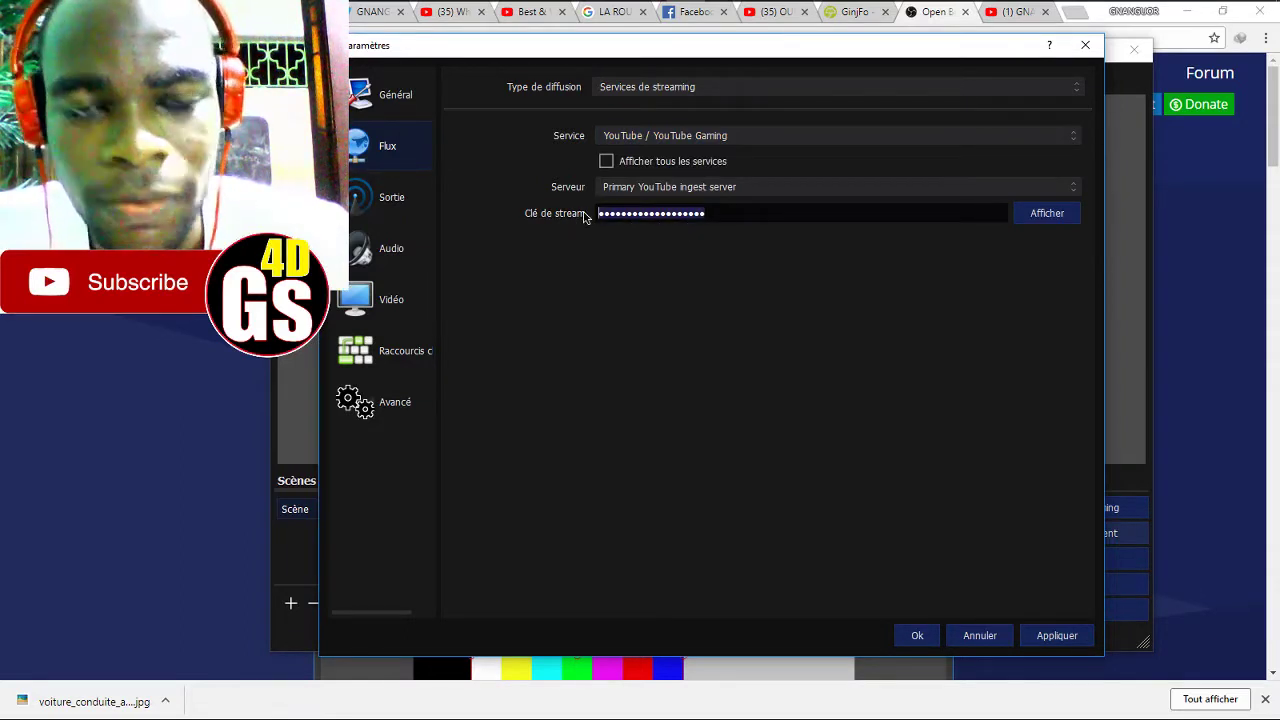
View the Vidéo, Audio and Sortie settings pages
left_click(395, 300)
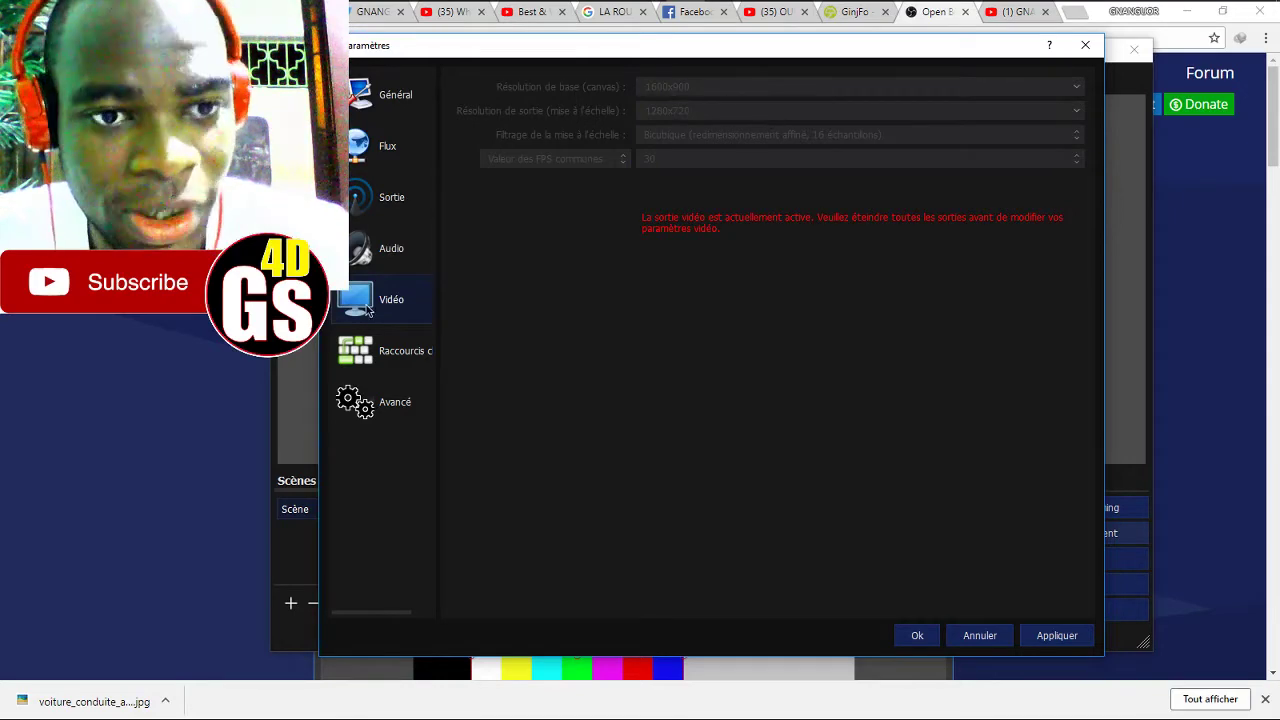
left_click(381, 268)
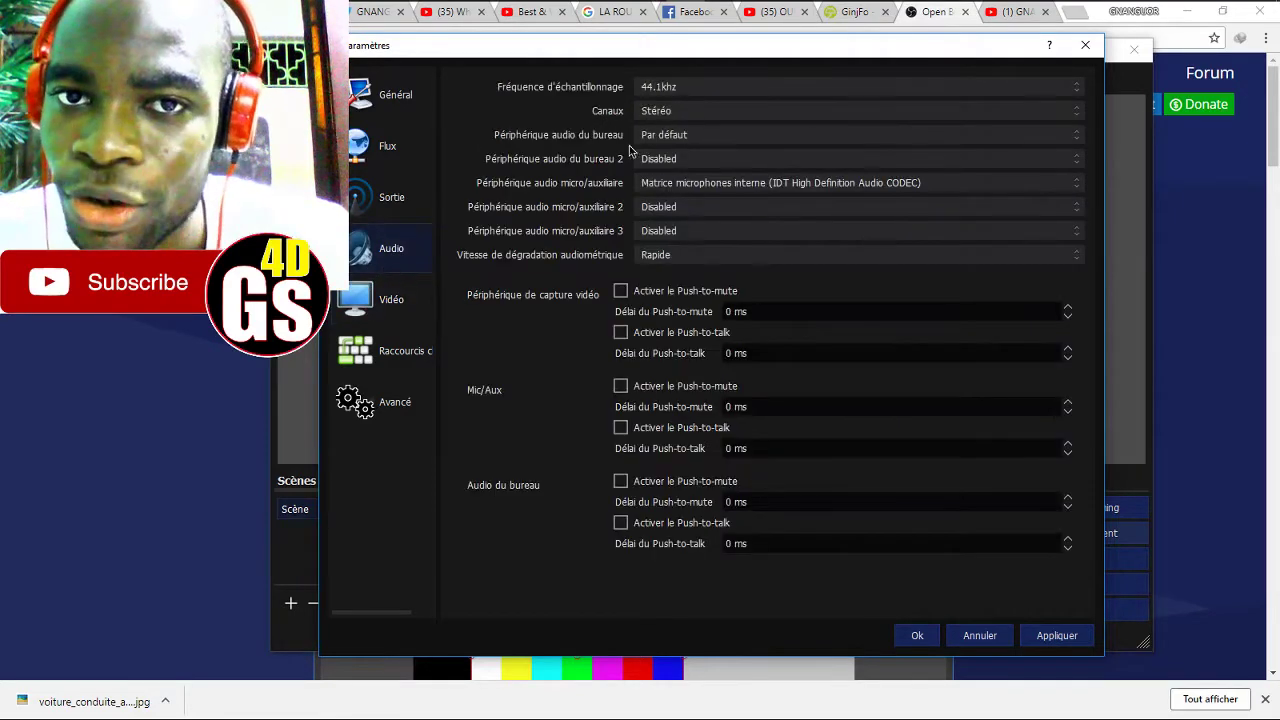
left_click(363, 206)
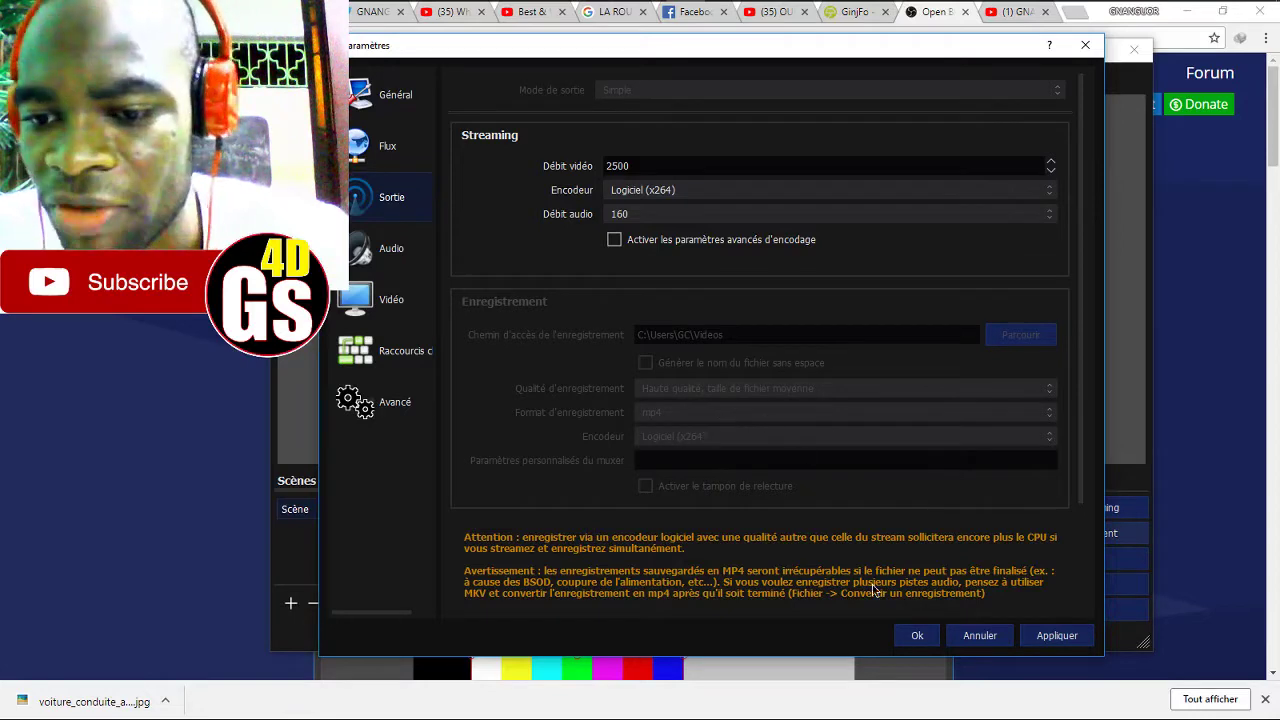
Close the settings with Ok and bring the music player's playlist into view
left_click(917, 635)
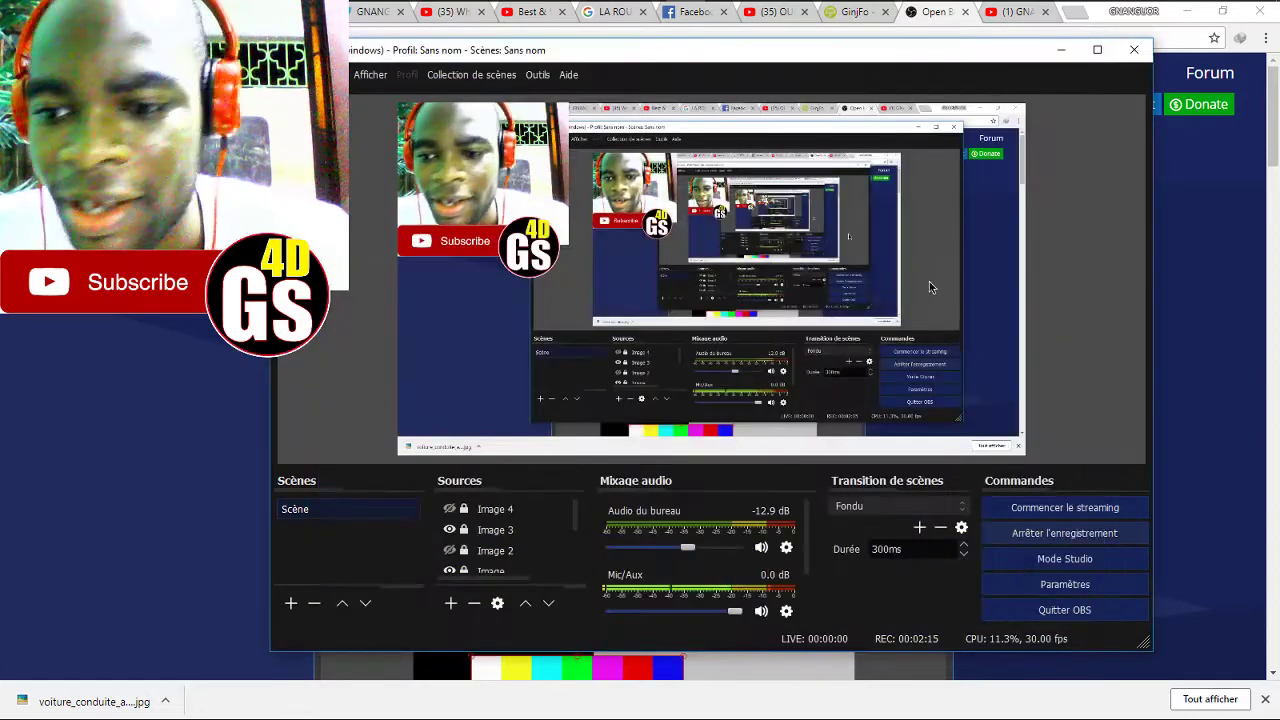
left_click_drag(889, 63, 886, 59)
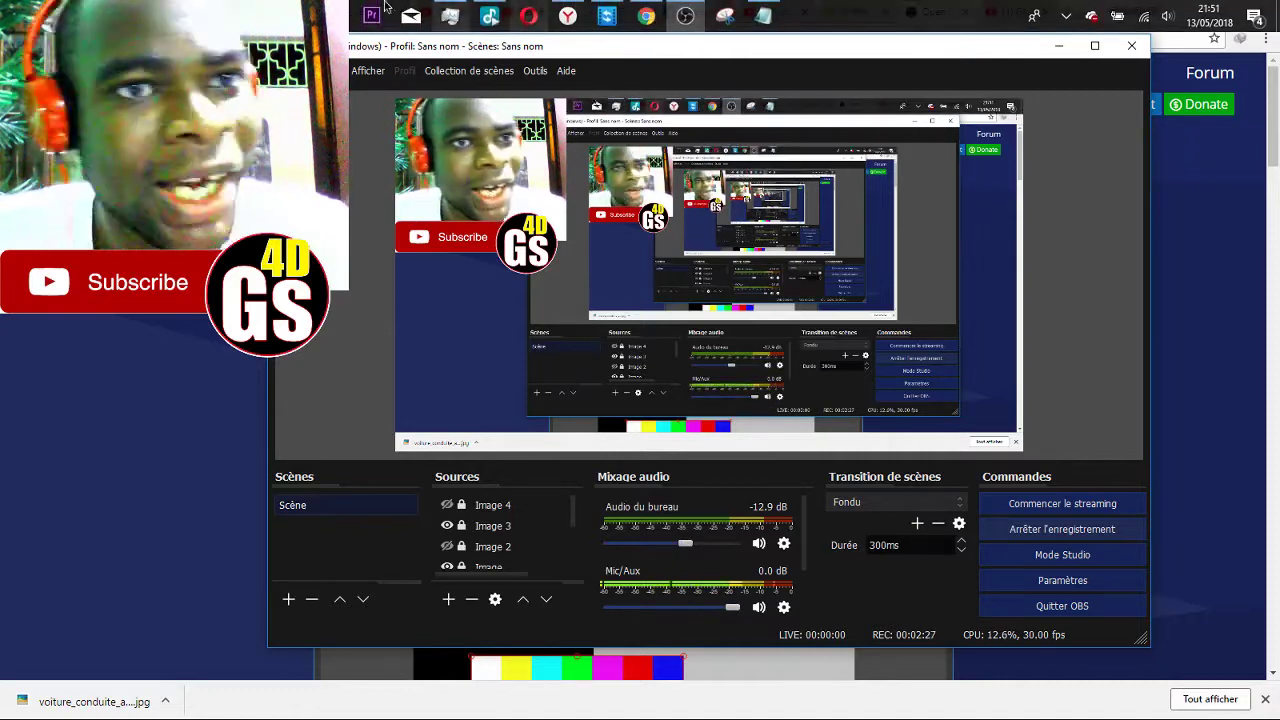
left_click(498, 10)
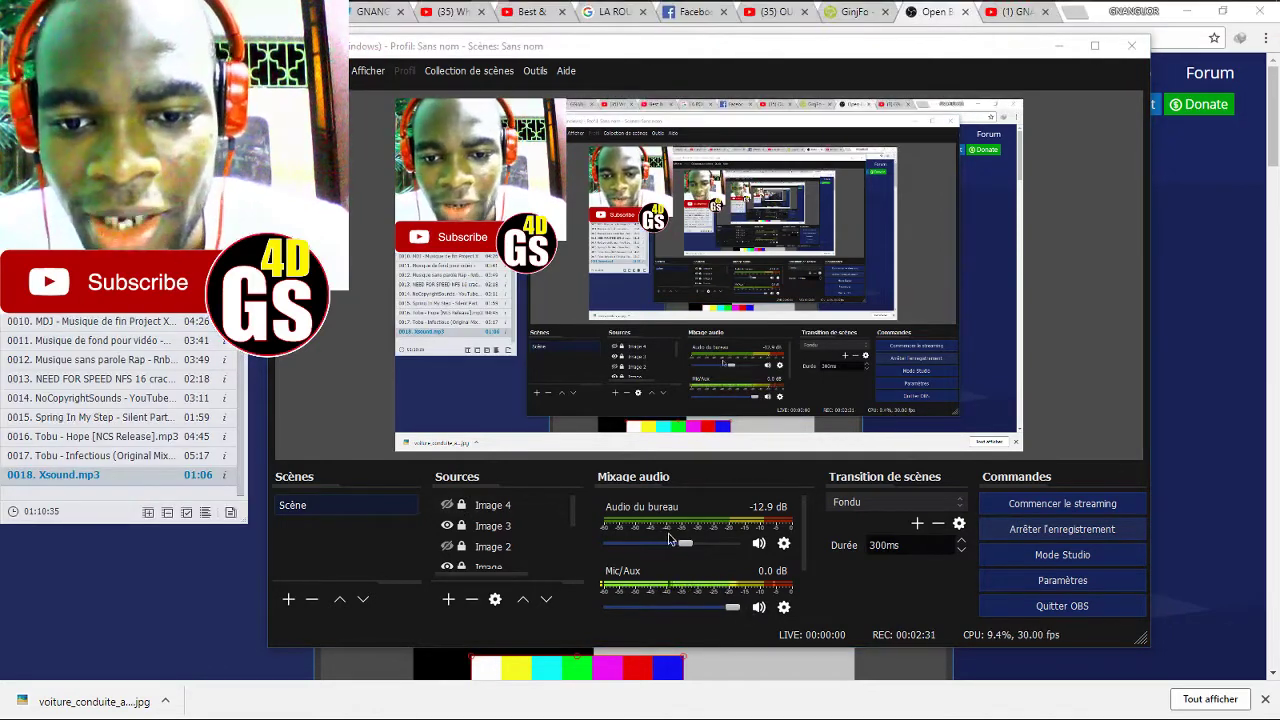
Sweep the desktop audio slider from full to near silence, ending around -16.1 dB
left_click_drag(685, 545, 692, 545)
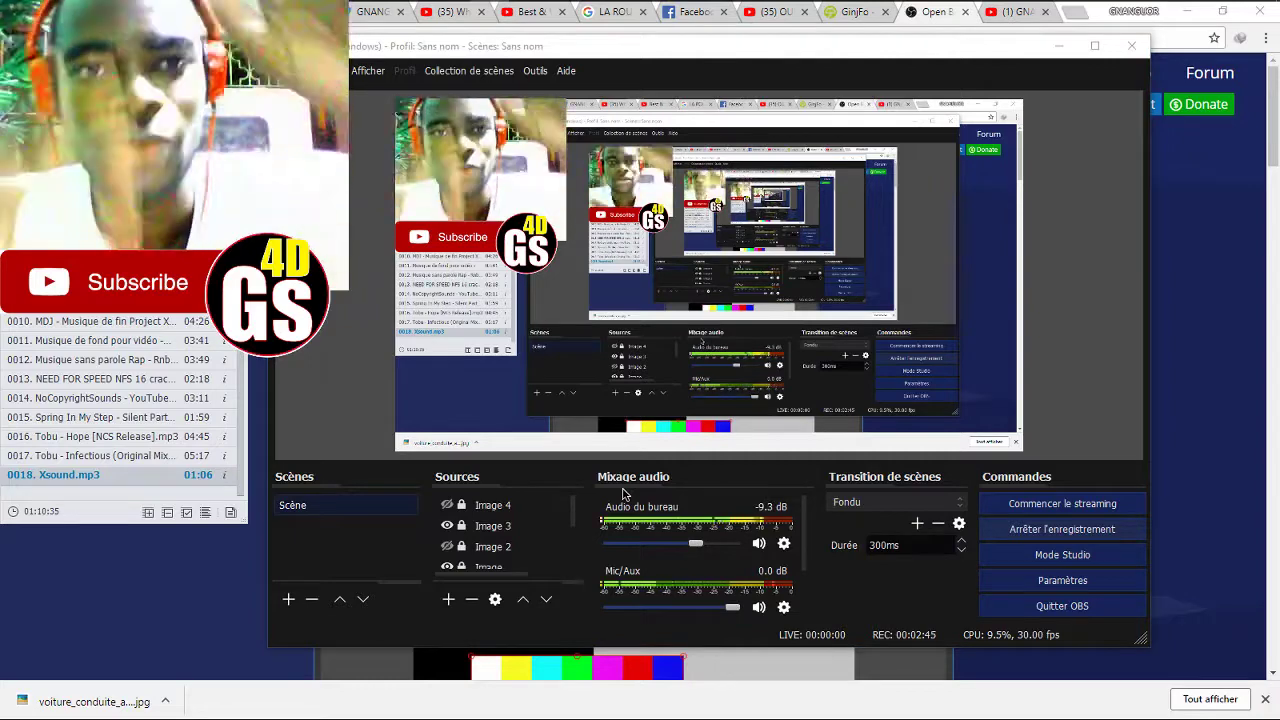
left_click(696, 545)
mouse_move(706, 545)
left_mouse_down()
mouse_move(740, 546)
mouse_move(567, 545)
left_mouse_up()
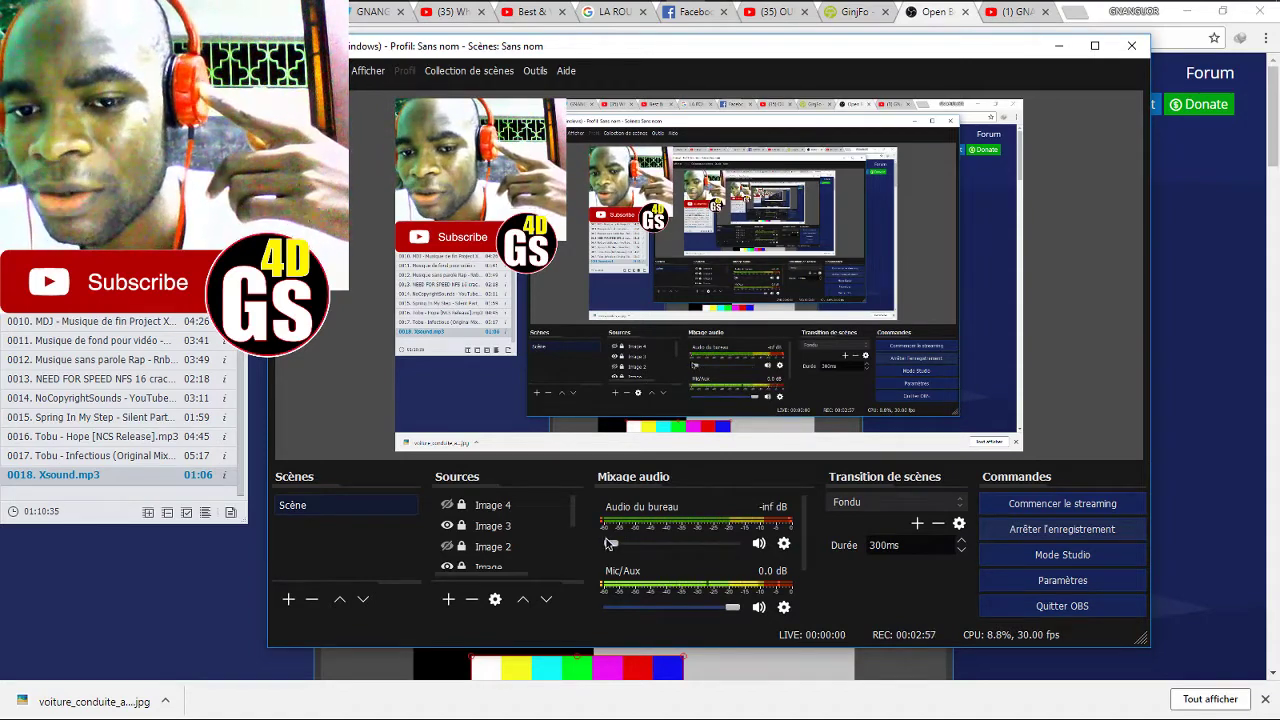
left_click_drag(605, 543, 733, 543)
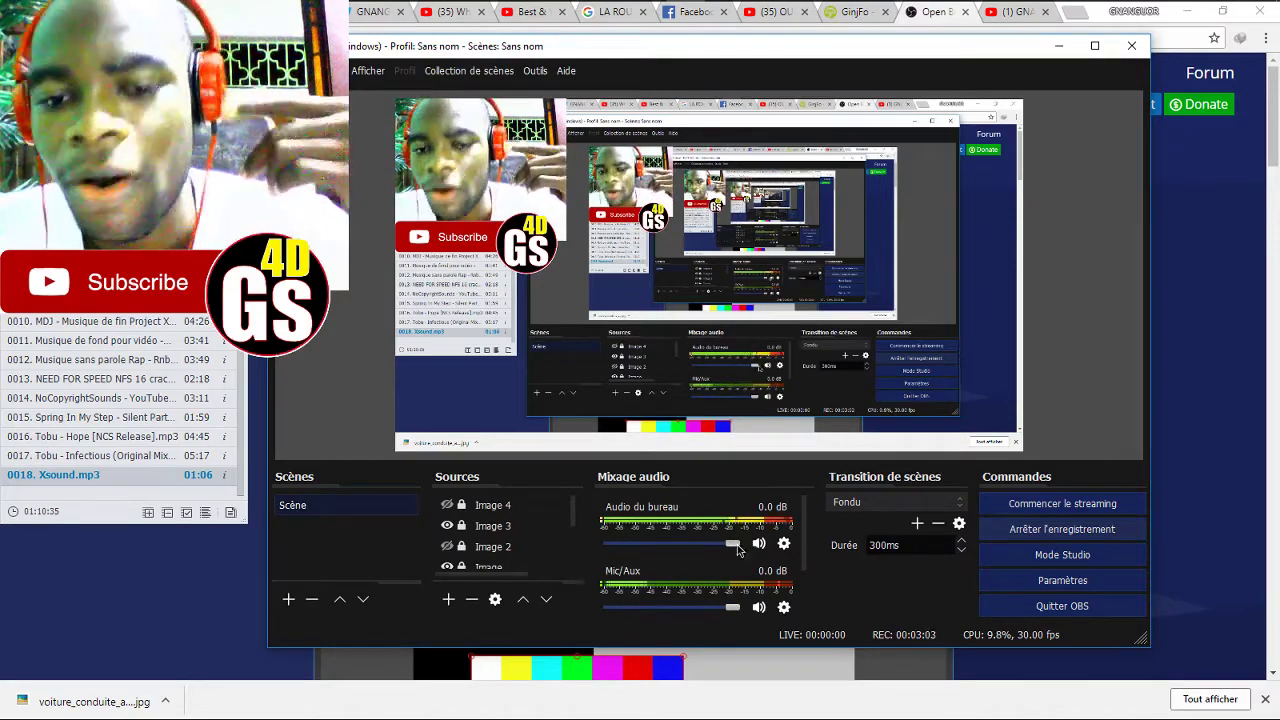
mouse_move(733, 543)
left_mouse_down()
mouse_move(641, 542)
mouse_move(678, 545)
left_mouse_up()
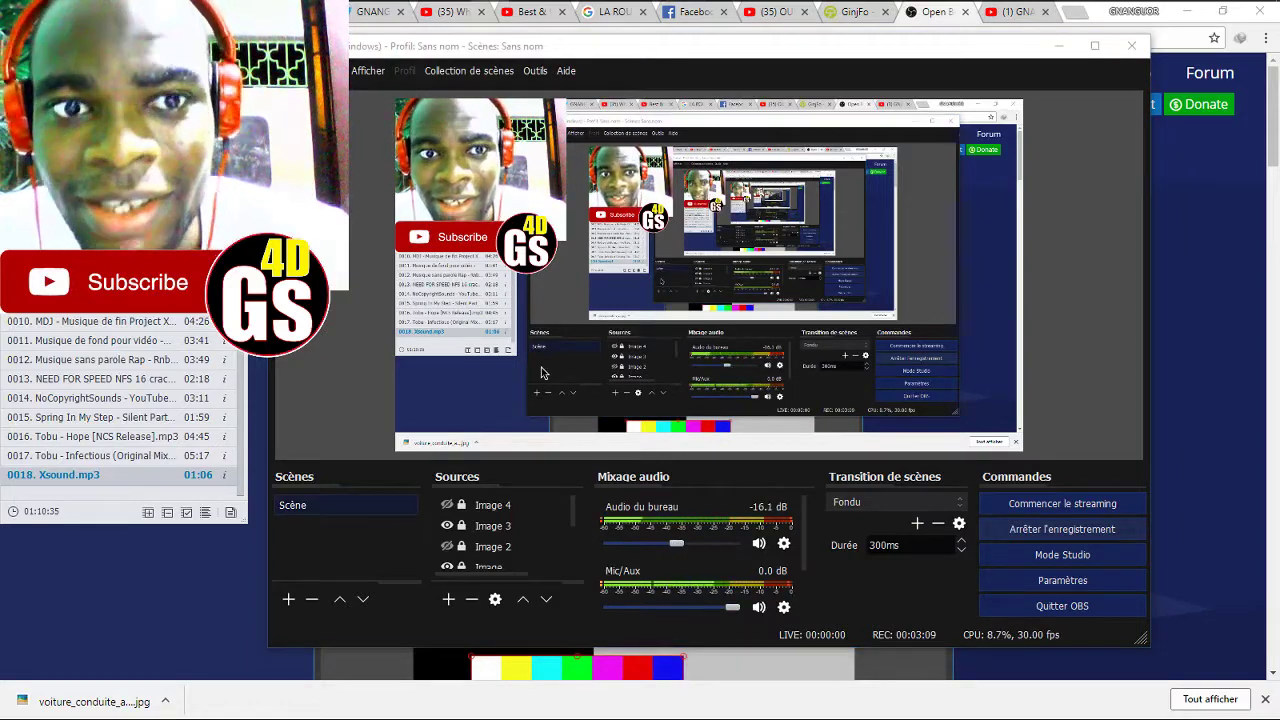
Mute and unmute desktop audio, then push its volume up to full
left_click(759, 545)
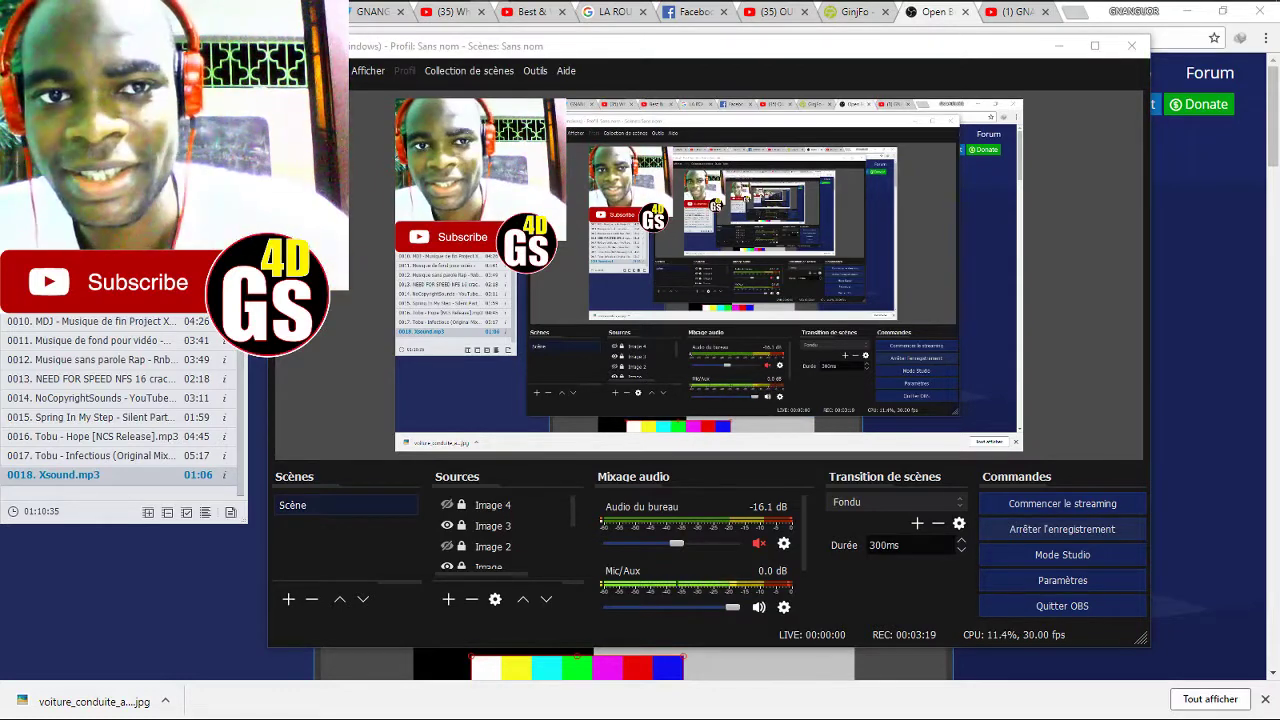
left_click(760, 543)
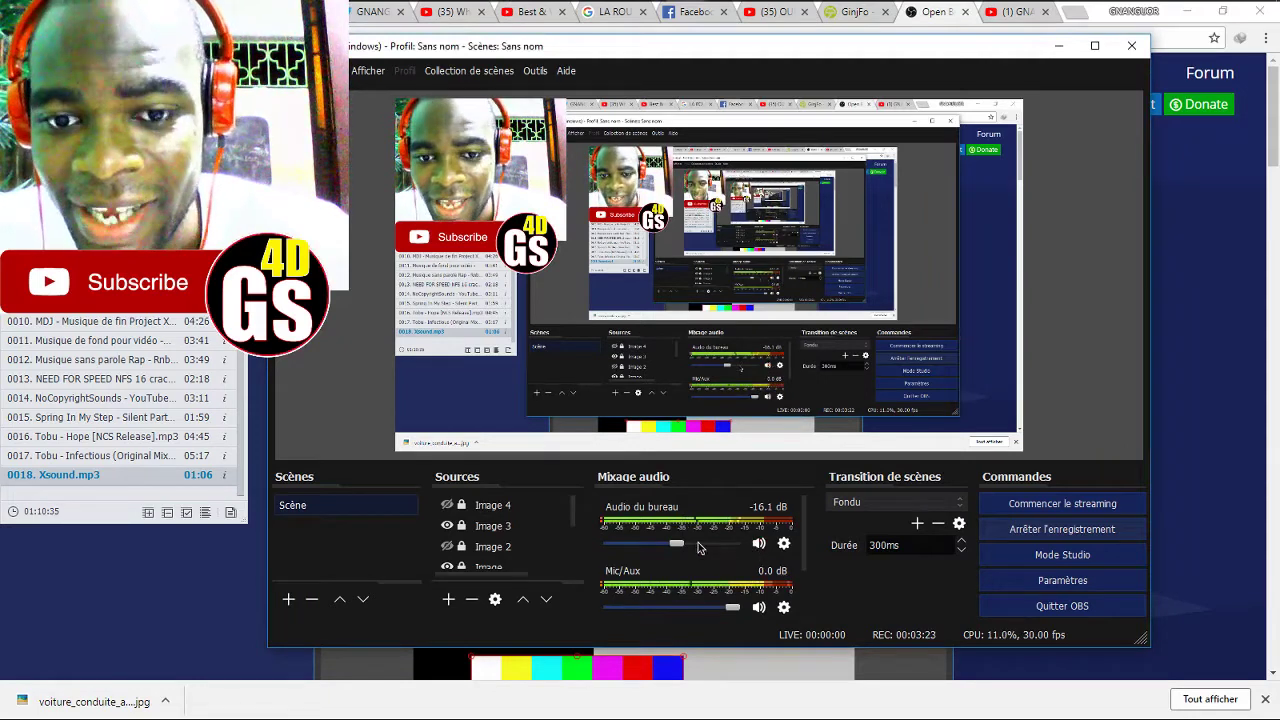
left_click_drag(676, 545, 678, 546)
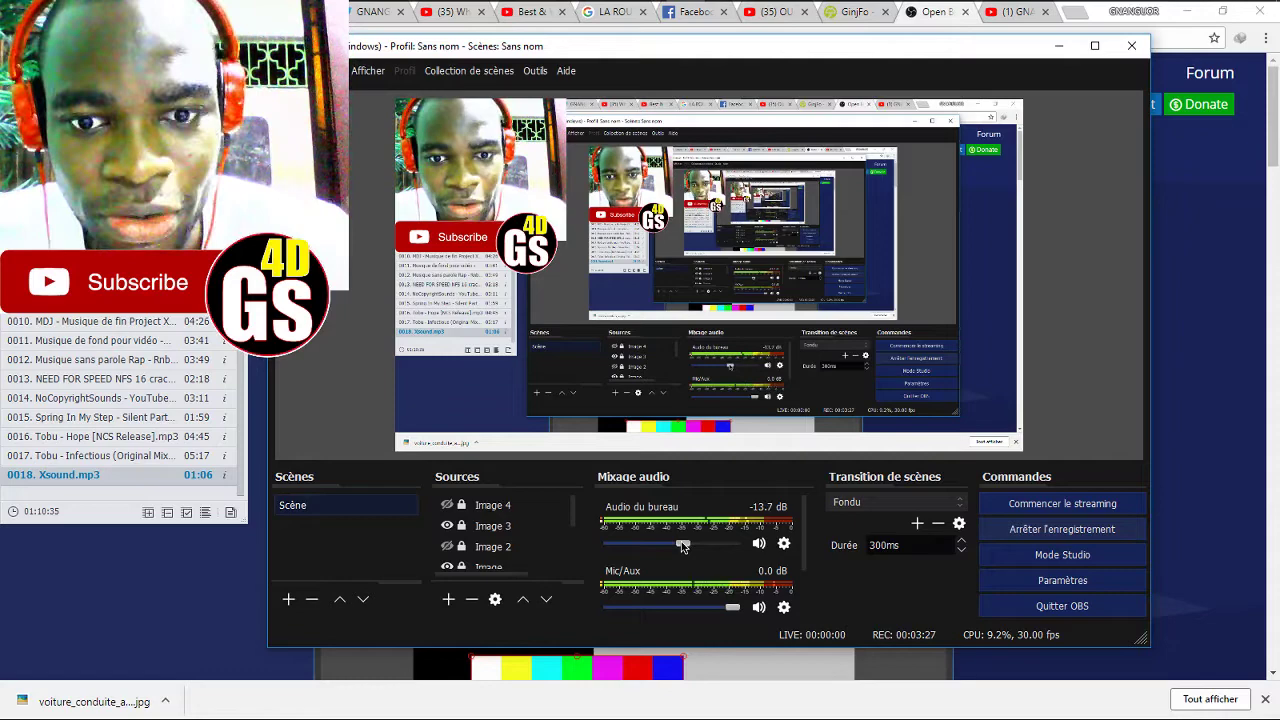
left_click_drag(683, 546, 733, 546)
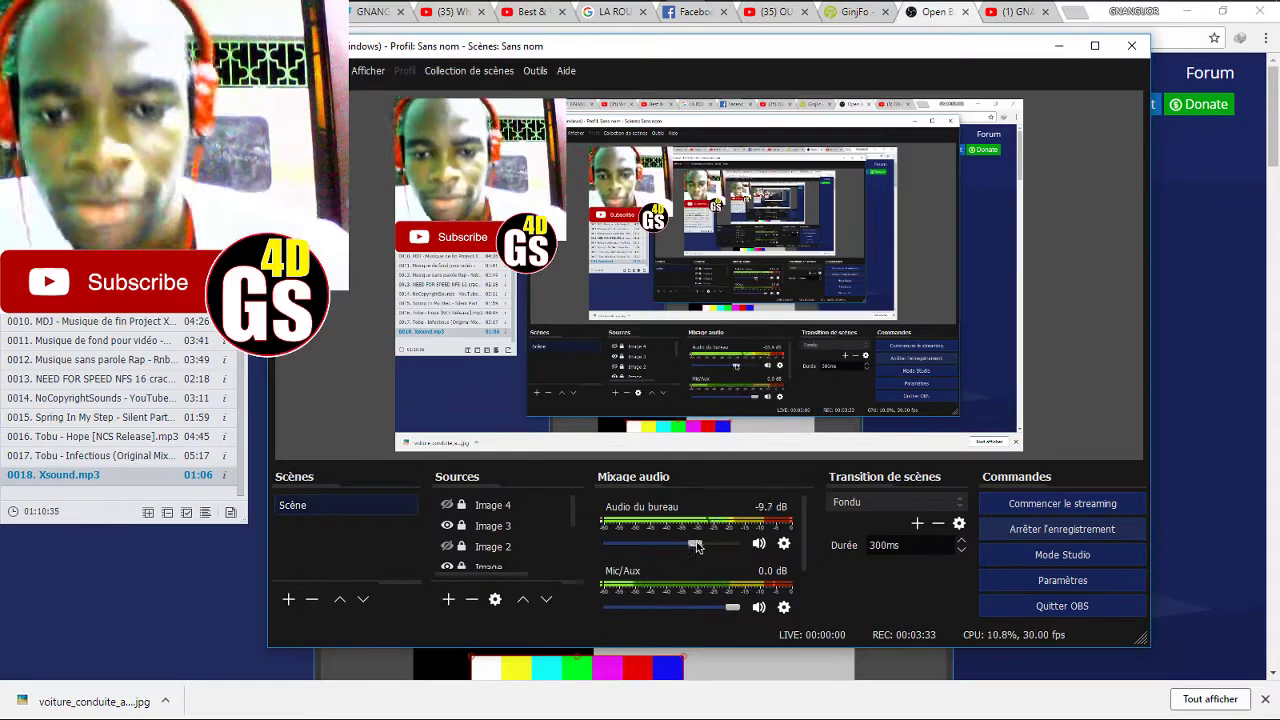
left_click_drag(694, 545, 735, 543)
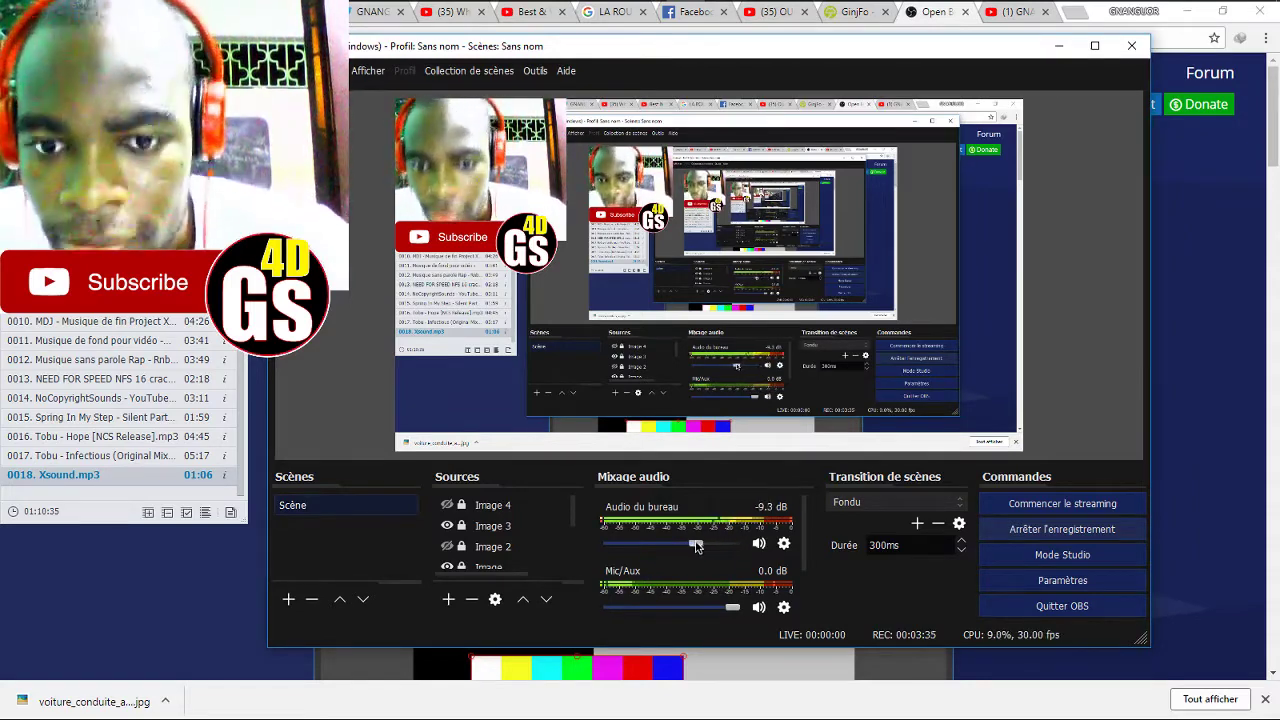
Toggle desktop audio mute several times, leaving it unmuted at about -18.6 dB
left_click(758, 545)
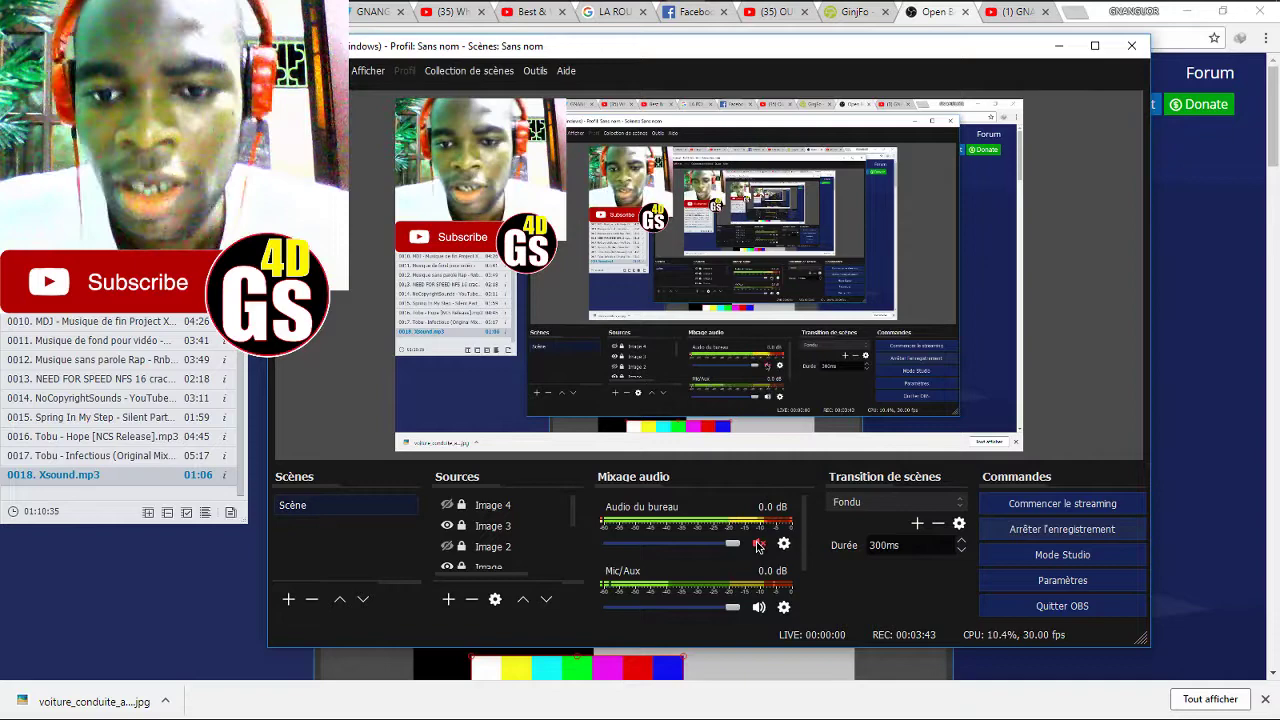
left_click(758, 545)
left_click(758, 545)
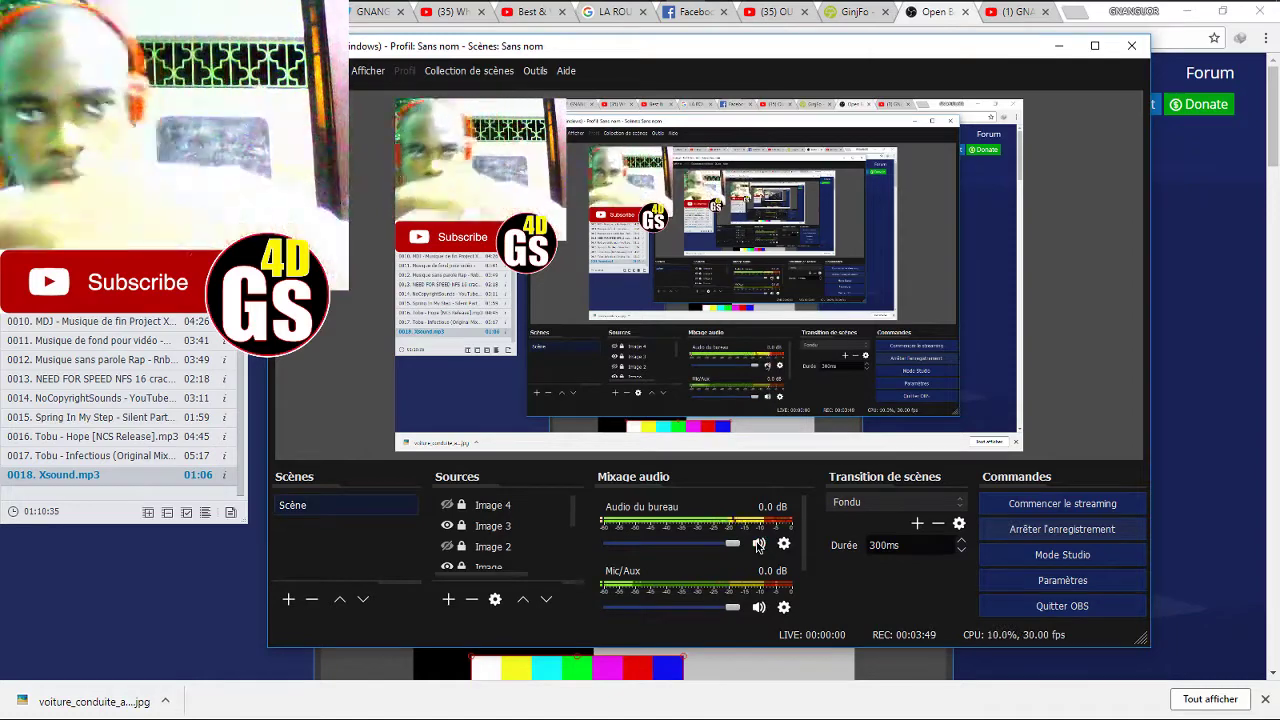
left_click(758, 545)
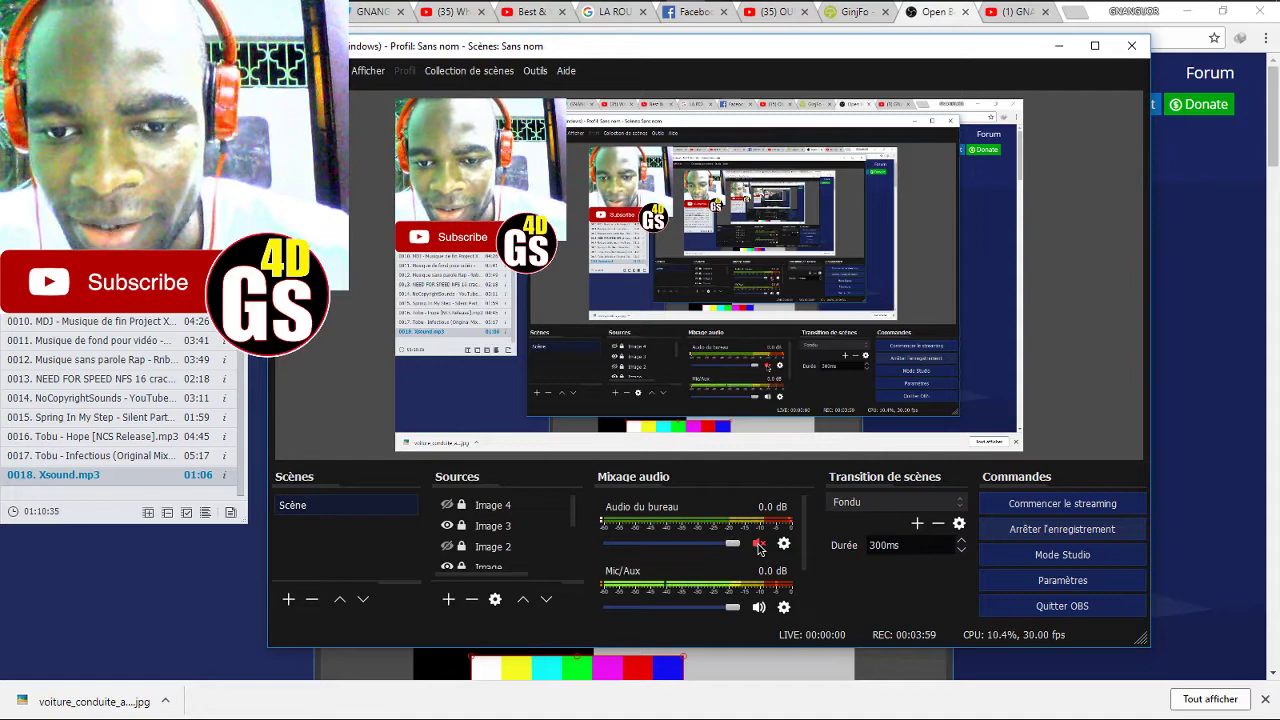
left_click(759, 544)
left_click_drag(731, 545, 683, 548)
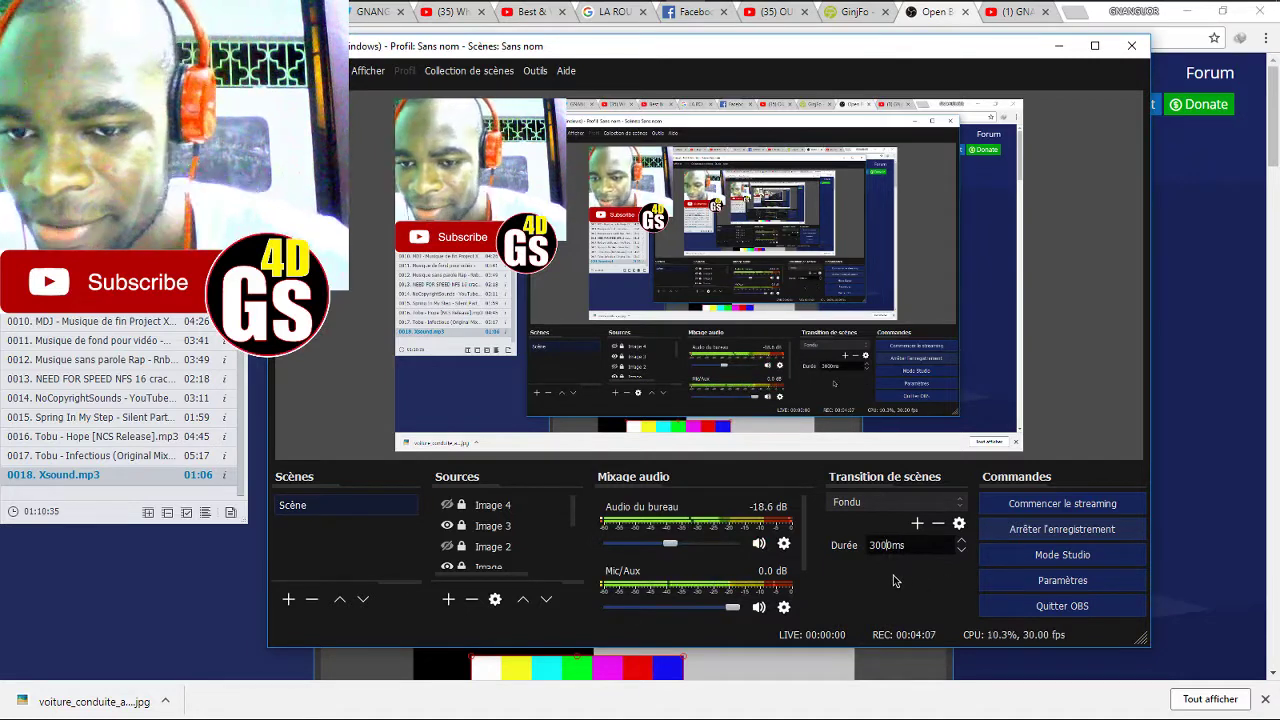
Check the transition list, keeping Fondu, then show the add-source type menu
left_click(899, 503)
left_click(880, 546)
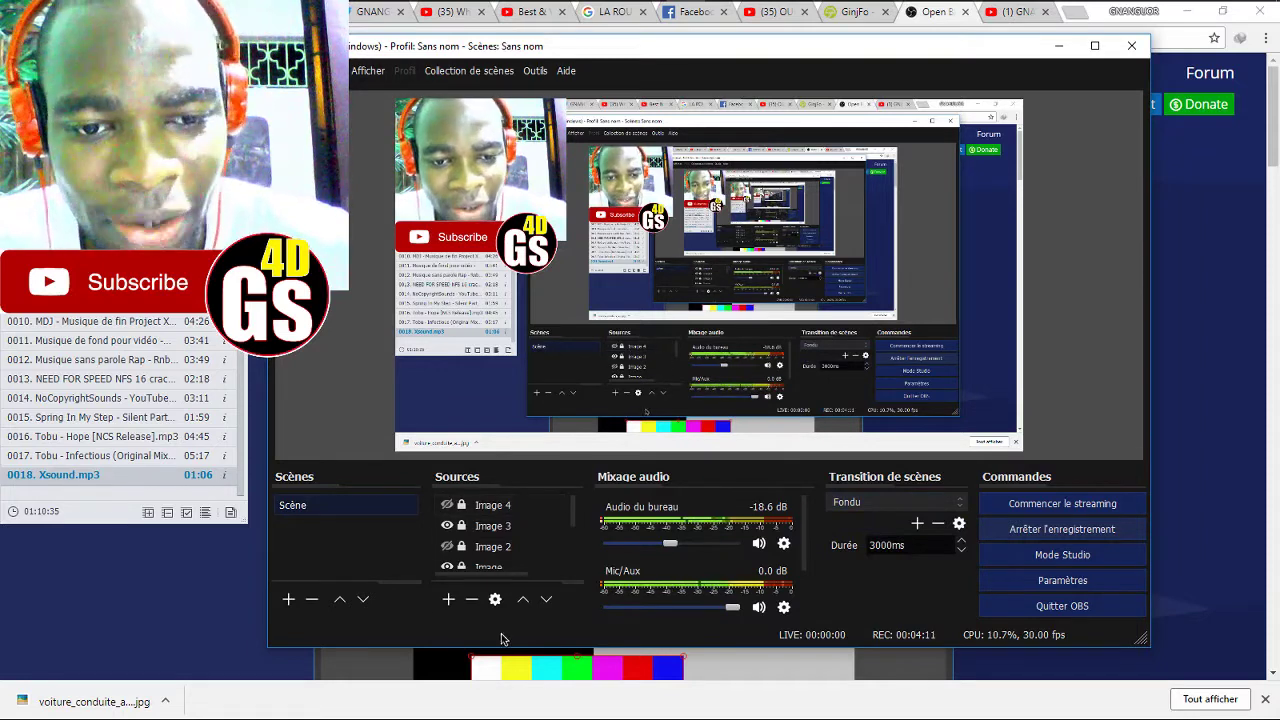
left_click(448, 599)
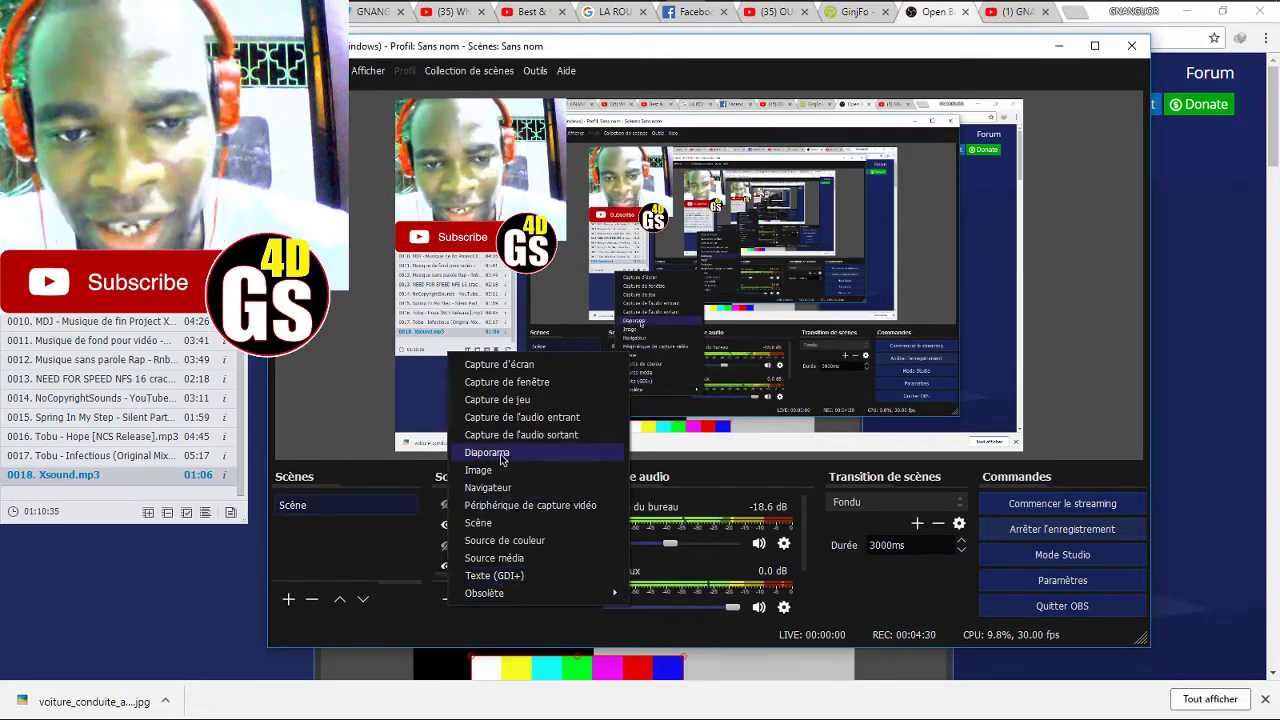
Dismiss the add-source menu without adding a source
left_click(353, 368)
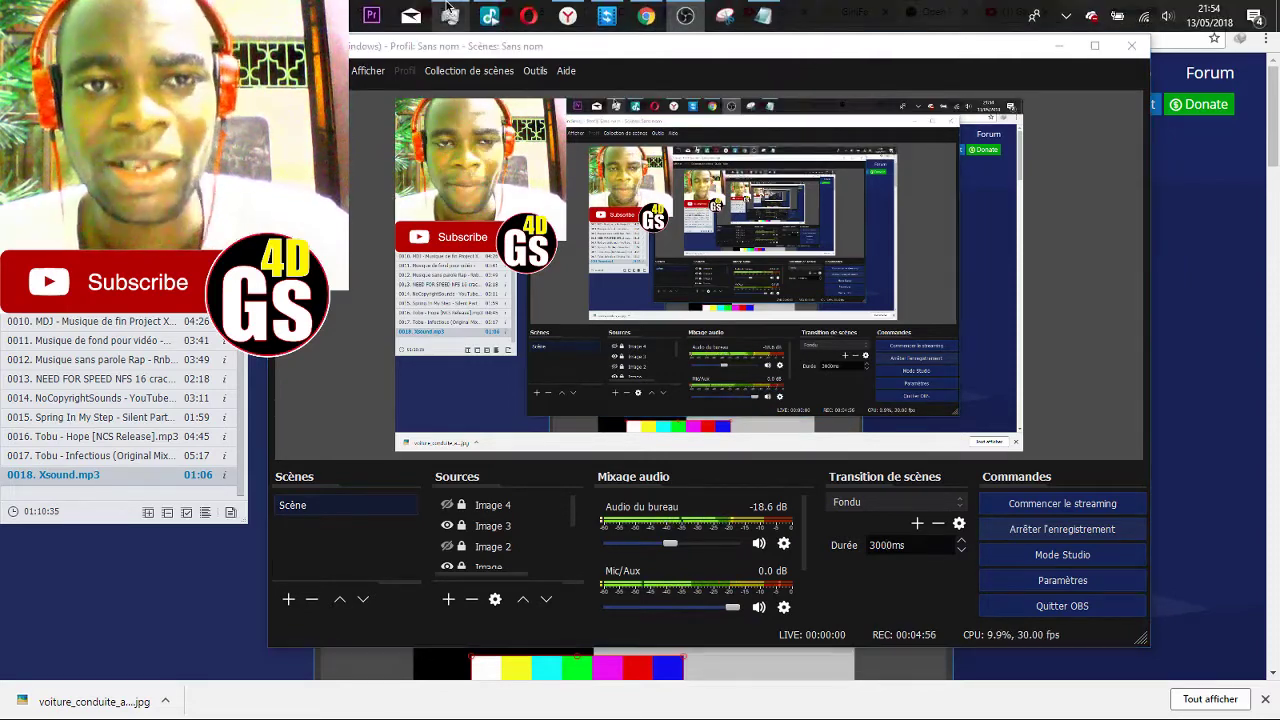
mouse_move(449, 16)
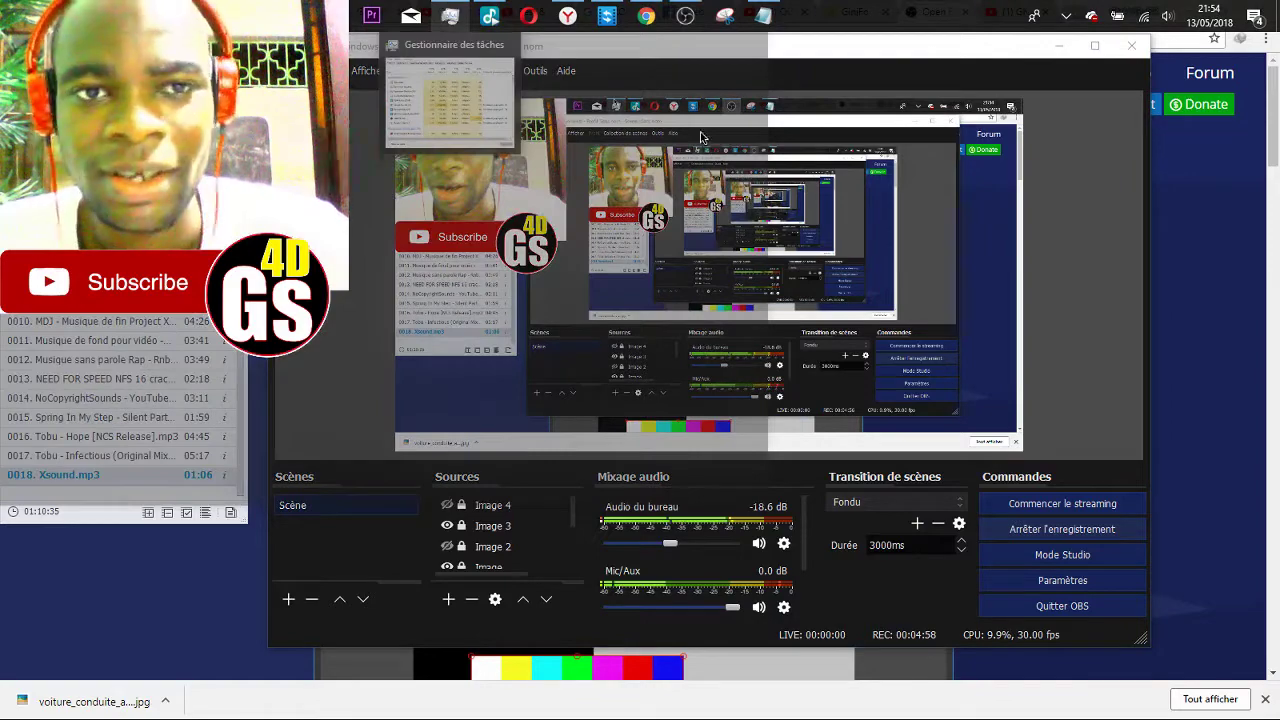
key("super")
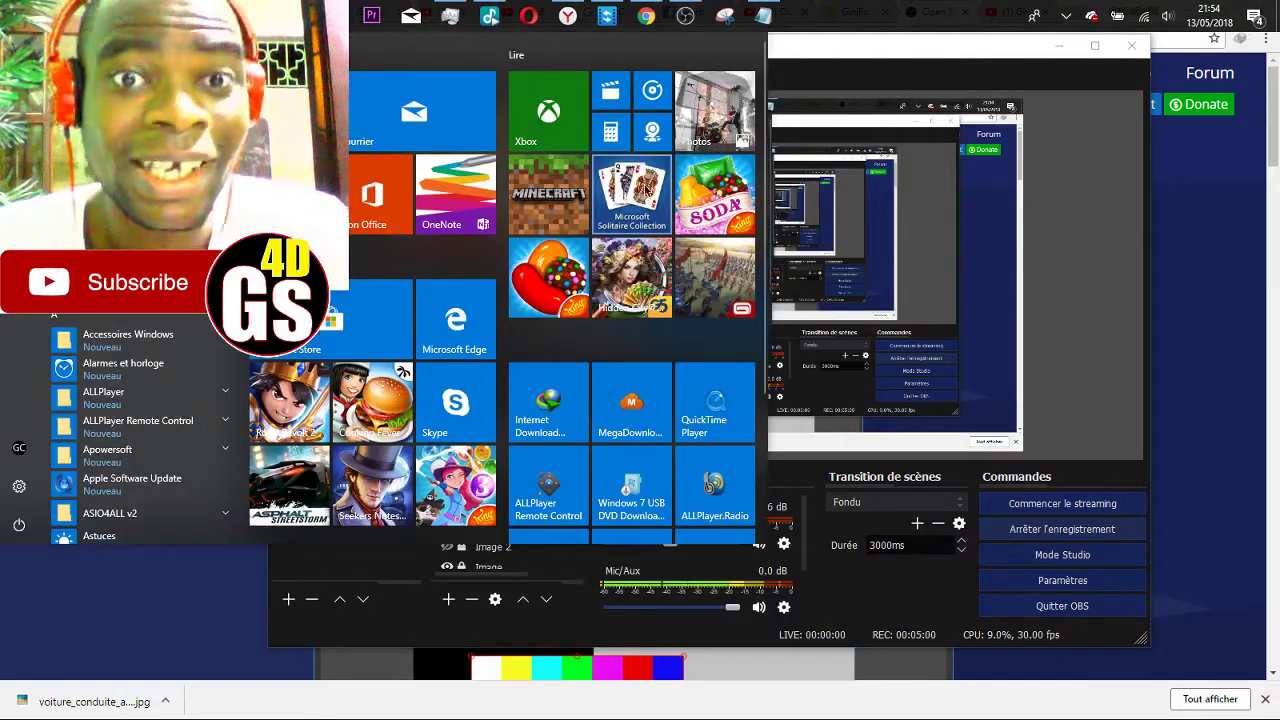
scroll(585, 228, "down", 2)
scroll(585, 228, "down", 1)
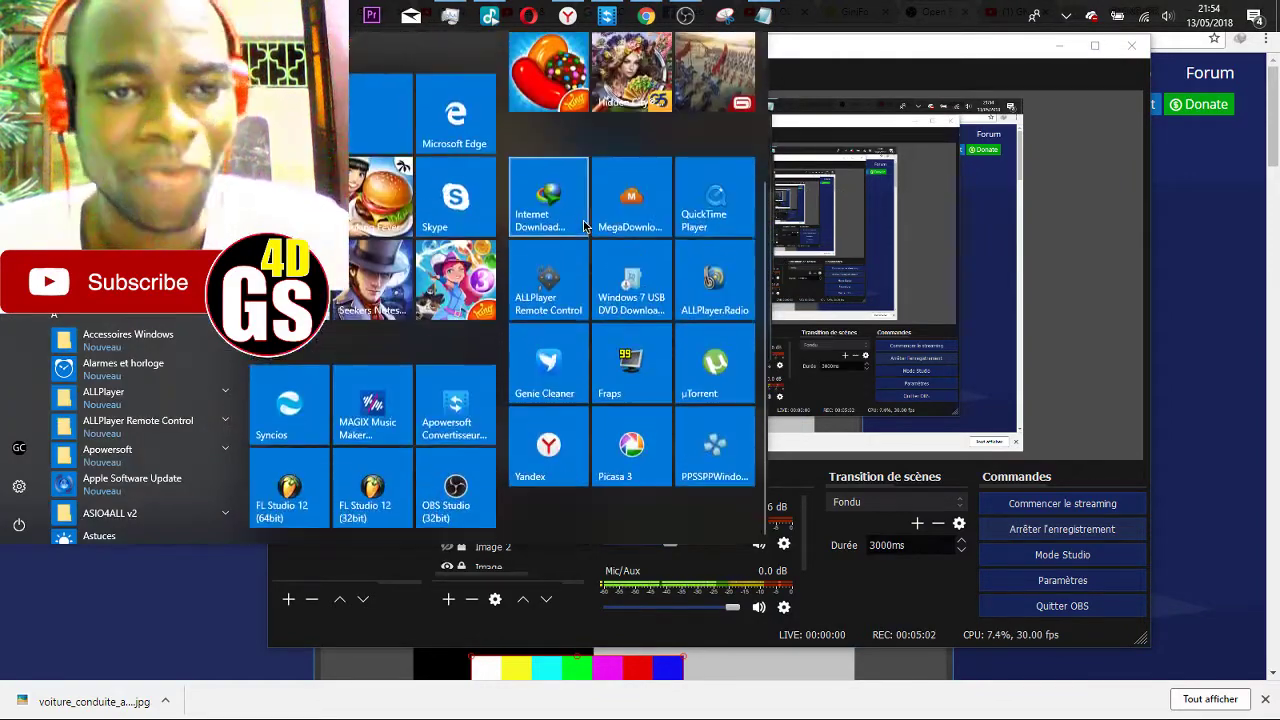
scroll(585, 225, "up", 3)
scroll(585, 223, "down", 3)
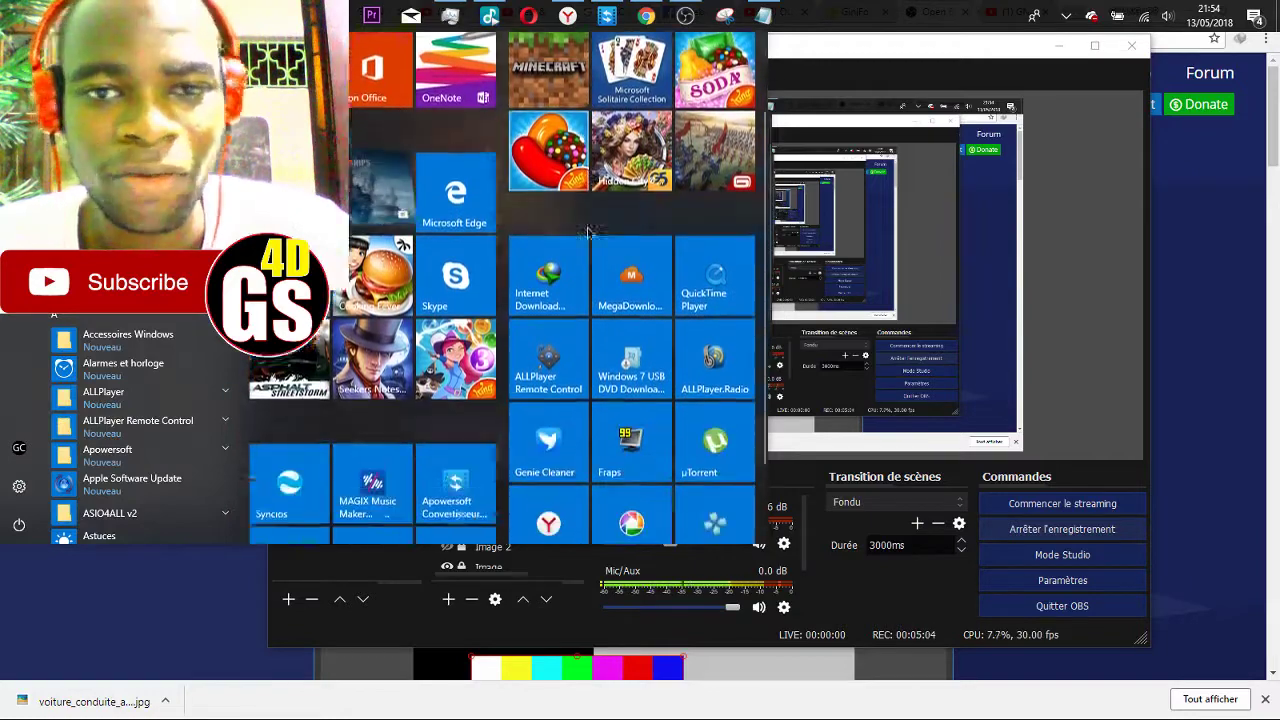
left_click(1071, 252)
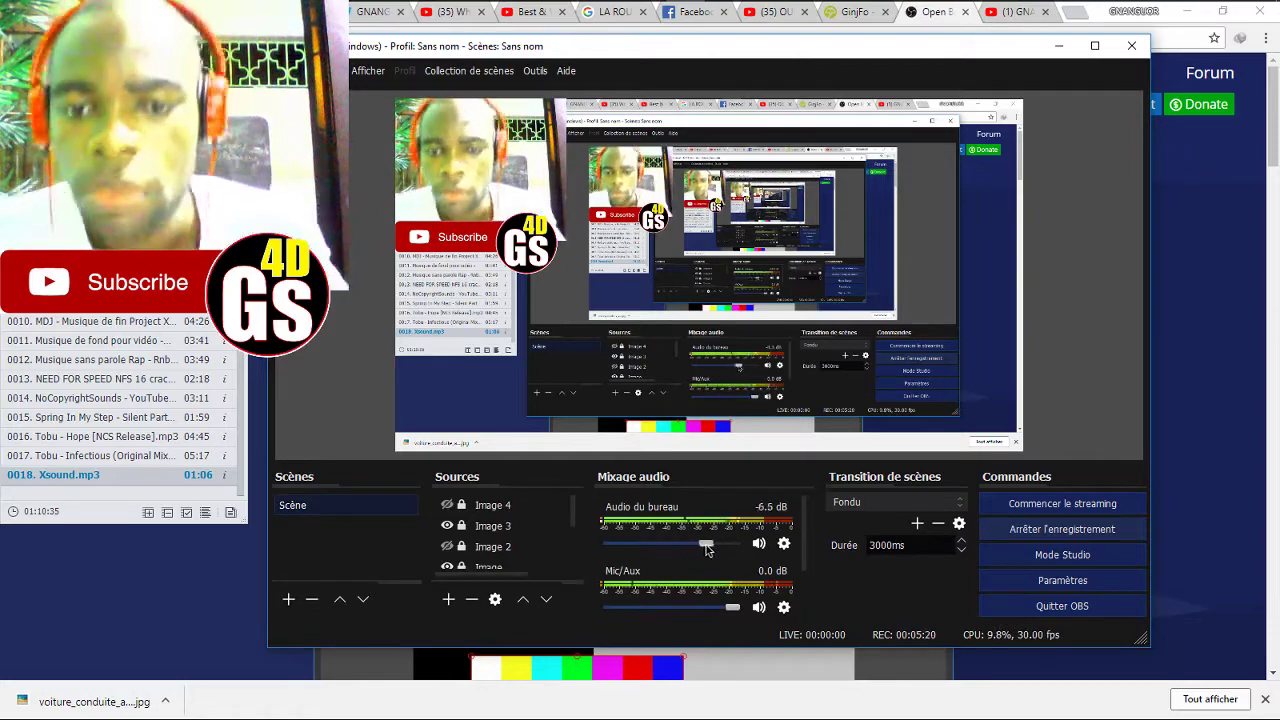
Raise and unmute desktop audio, then settle its volume at about -8.9 dB
left_click_drag(674, 548, 746, 549)
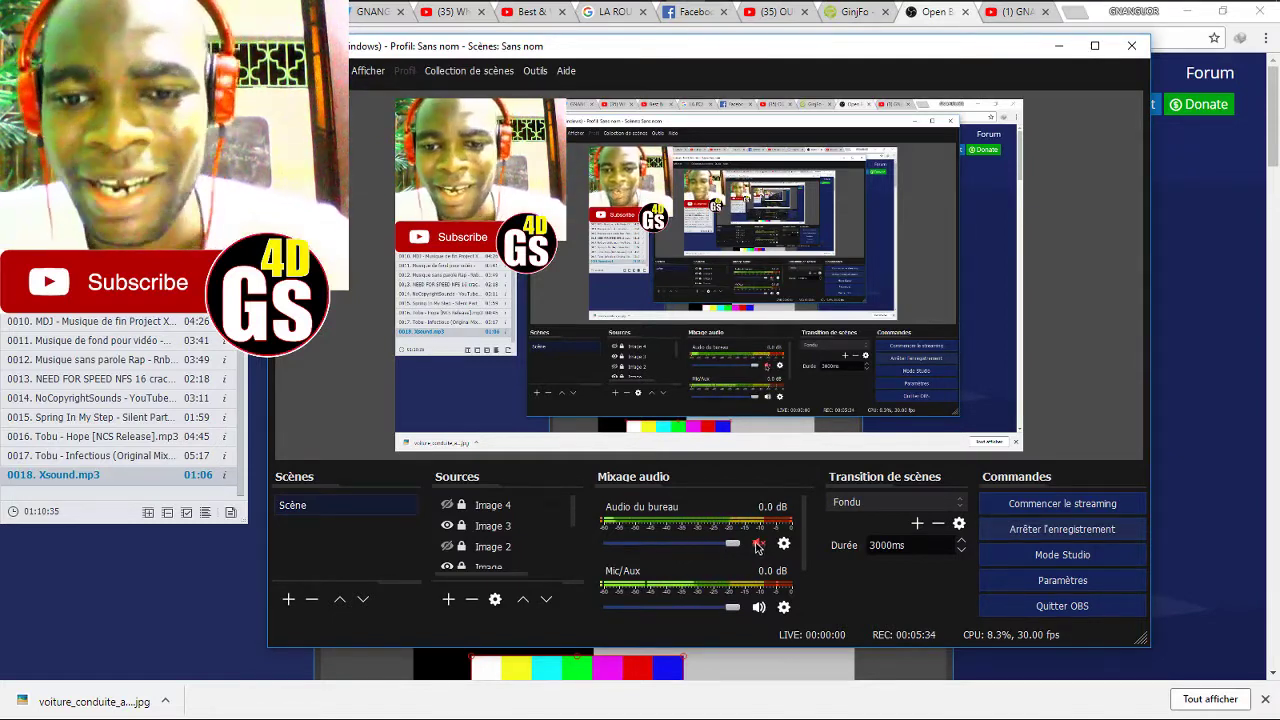
left_click(758, 544)
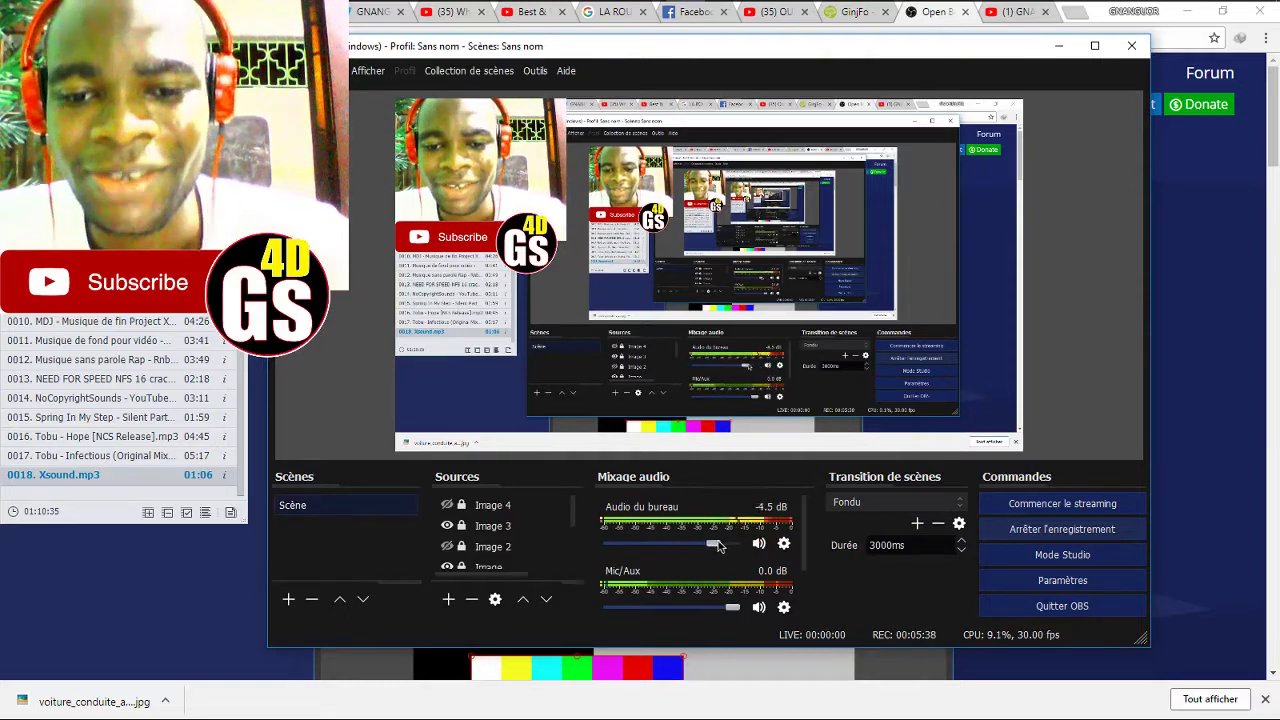
mouse_move(716, 545)
left_mouse_down()
mouse_move(660, 547)
mouse_move(705, 547)
left_mouse_up()
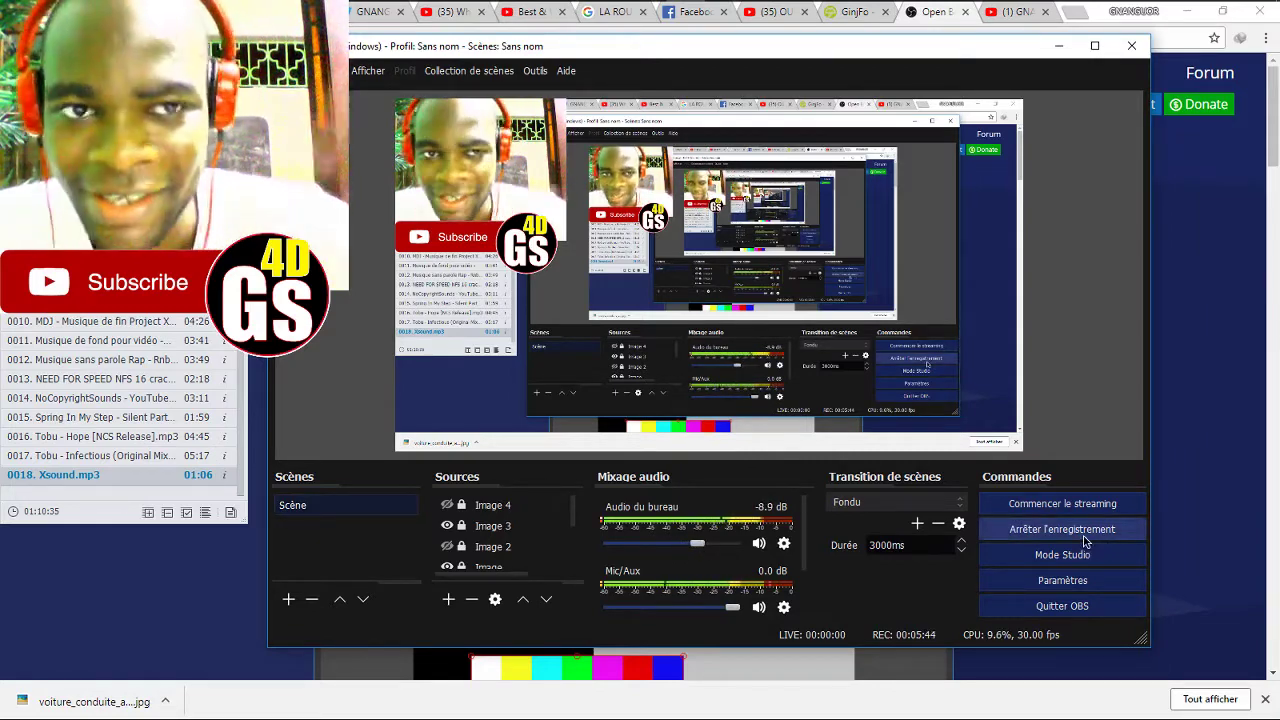